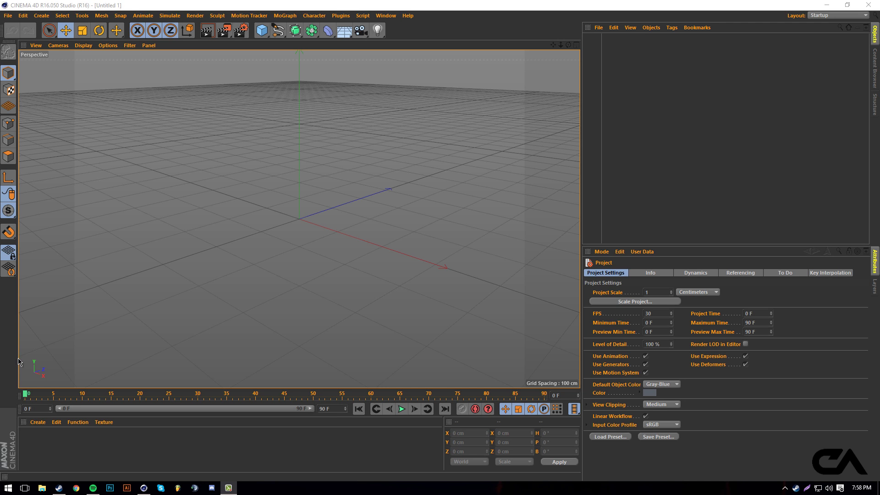
{"action": "left_click", "coordinate": [177, 366]}
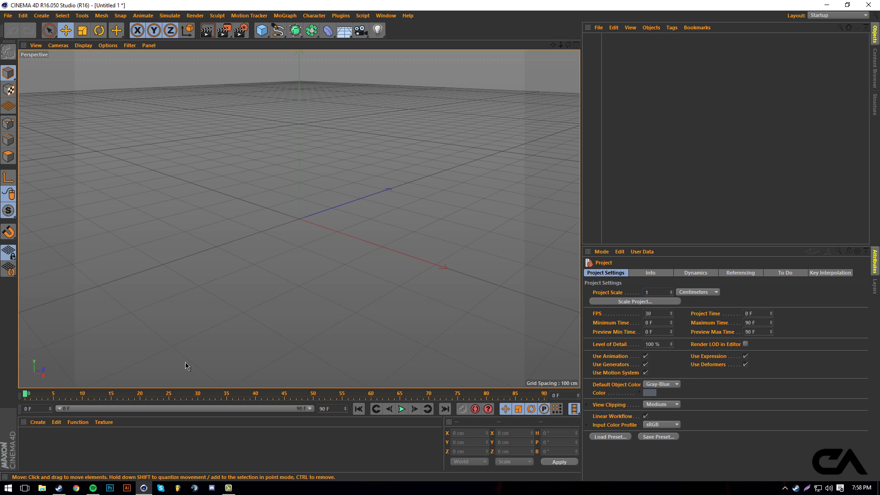
{"action": "left_click", "coordinate": [342, 16]}
{"action": "mouse_move", "coordinate": [373, 42]}
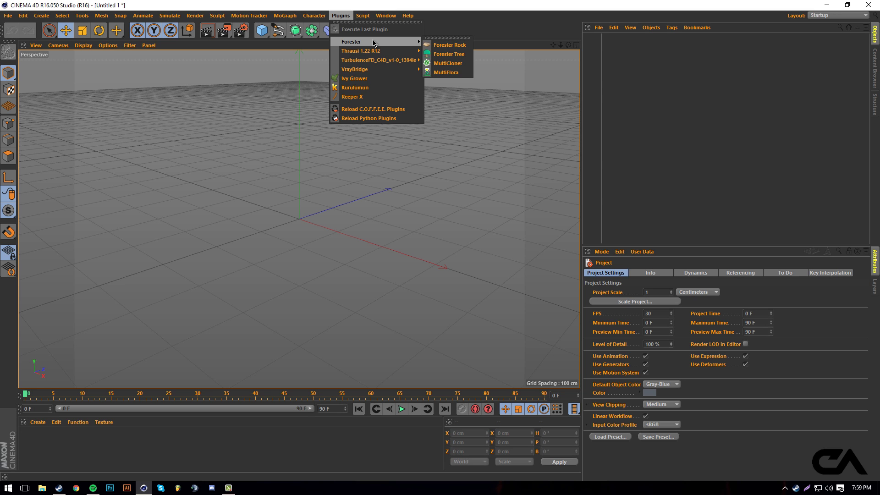
{"action": "left_click", "coordinate": [317, 85]}
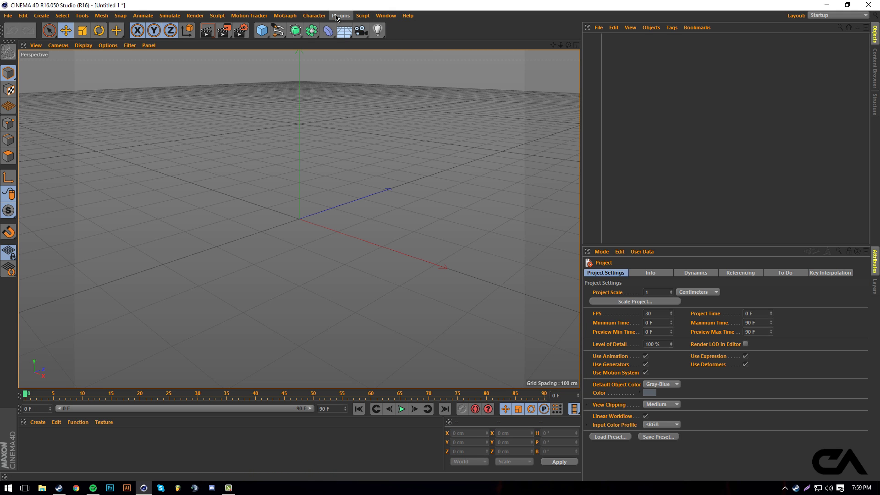
Step: Add a Forester Rock object and move it about -16 cm along its Z axis
{"action": "left_click", "coordinate": [336, 16]}
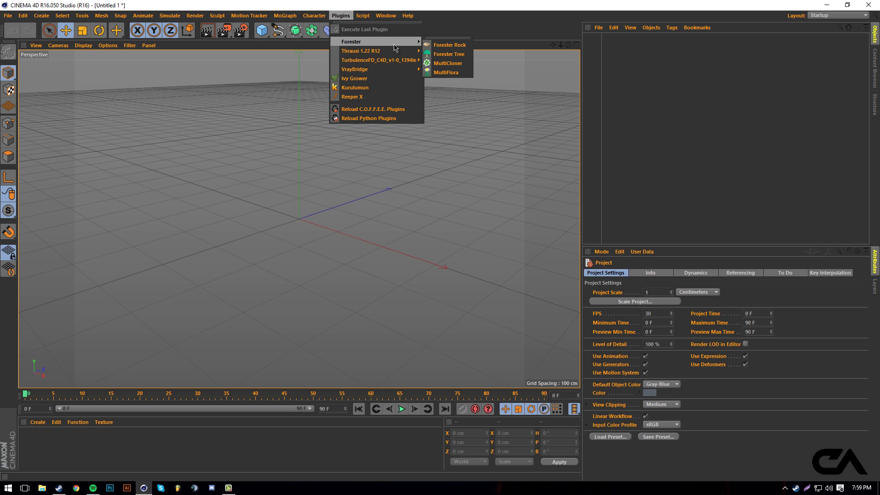
{"action": "left_click", "coordinate": [436, 46]}
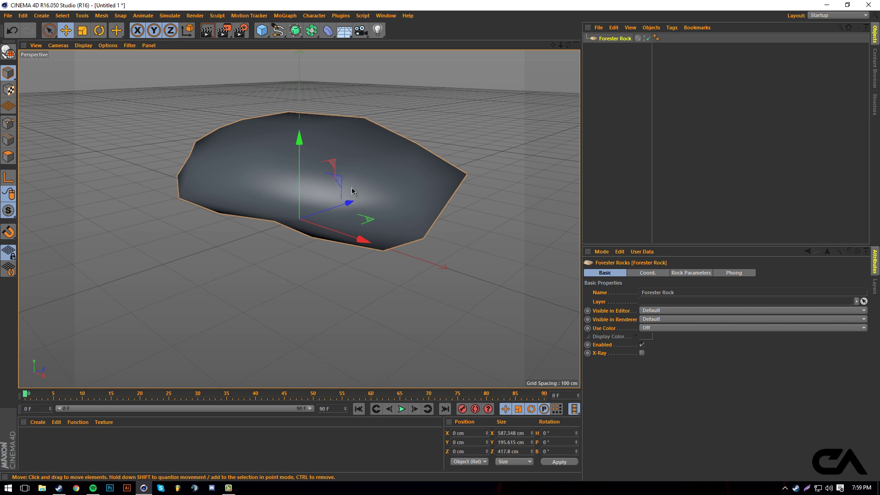
{"action": "mouse_move", "coordinate": [349, 200]}
{"action": "left_mouse_down"}
{"action": "mouse_move", "coordinate": [329, 210]}
{"action": "mouse_move", "coordinate": [344, 204]}
{"action": "left_mouse_up"}
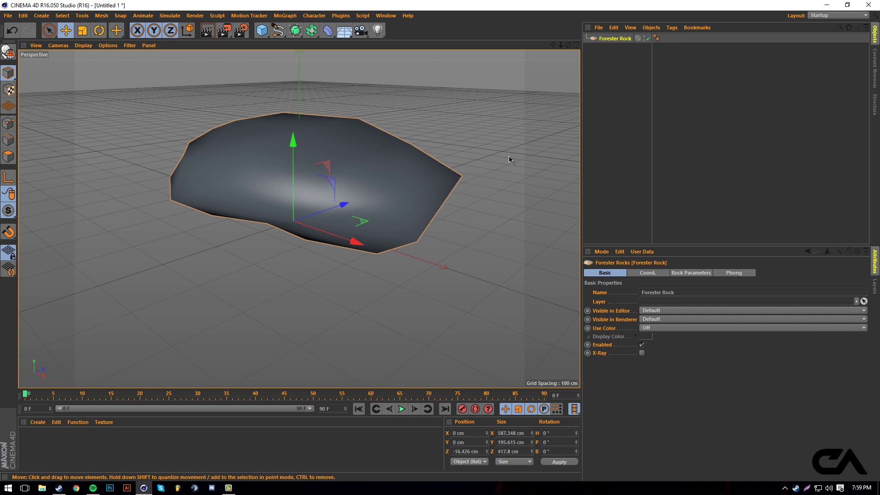
{"action": "left_click", "coordinate": [509, 157]}
{"action": "left_click_drag", "start_coordinate": [569, 45], "coordinate": [440, 243]}
{"action": "left_click", "coordinate": [328, 143]}
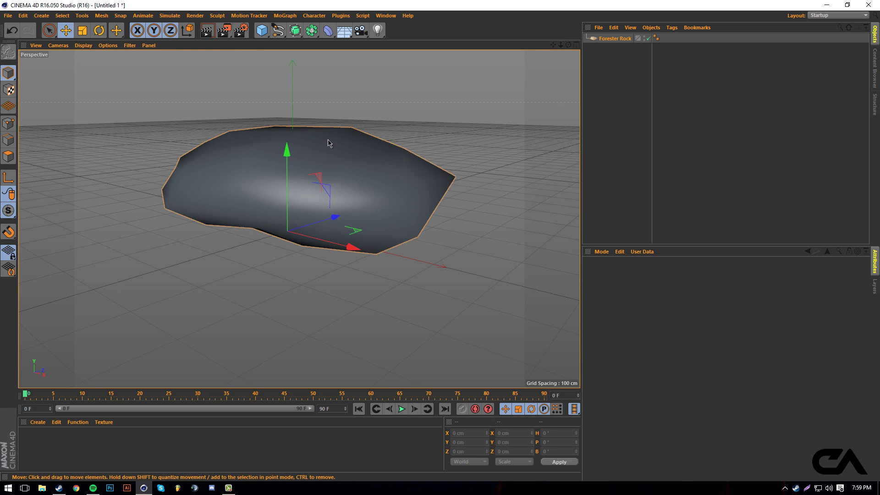
Step: Open the rock's parameters and set Render Subdivisions to 5
{"action": "left_click", "coordinate": [691, 273]}
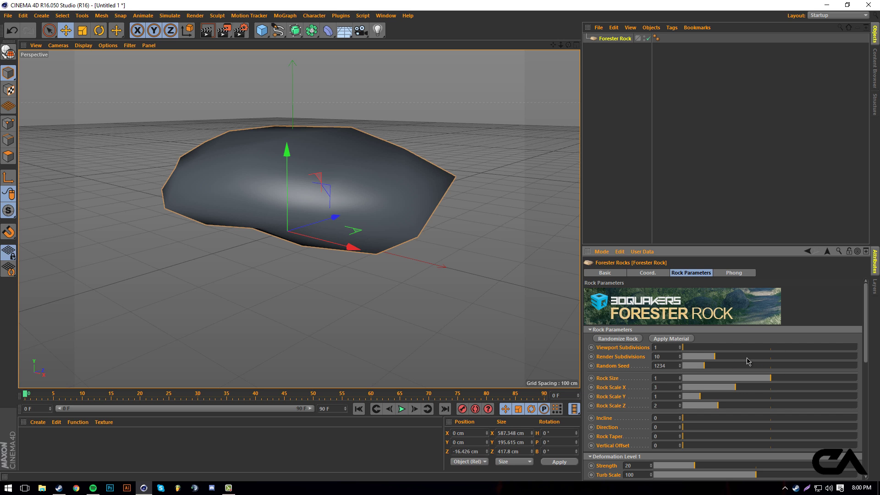
{"action": "scroll", "coordinate": [747, 359], "scroll_direction": "down", "scroll_amount": 5}
{"action": "left_click_drag", "start_coordinate": [865, 307], "coordinate": [875, 325]}
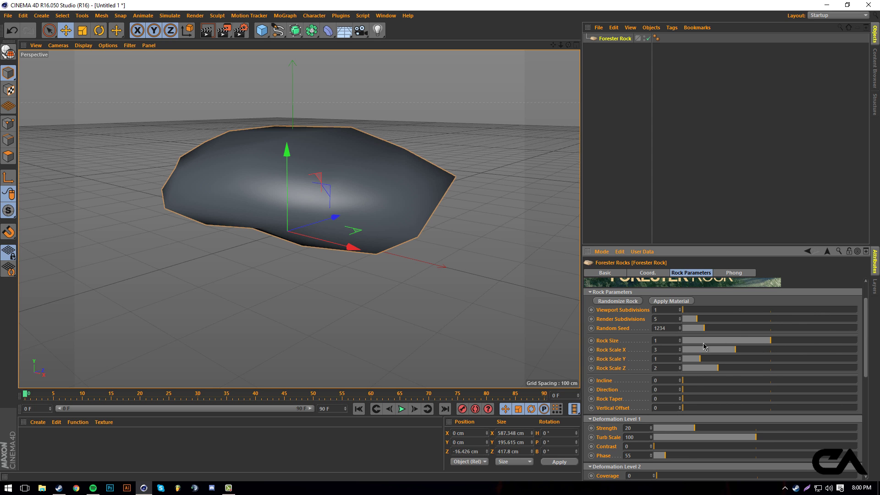
Step: Set Rock Size to about 1.02 and the rock scale to about 2.21 in X, 1.37 in Y and 2.99 in Z
{"action": "left_click", "coordinate": [731, 341]}
{"action": "left_click_drag", "start_coordinate": [732, 341], "coordinate": [771, 343]}
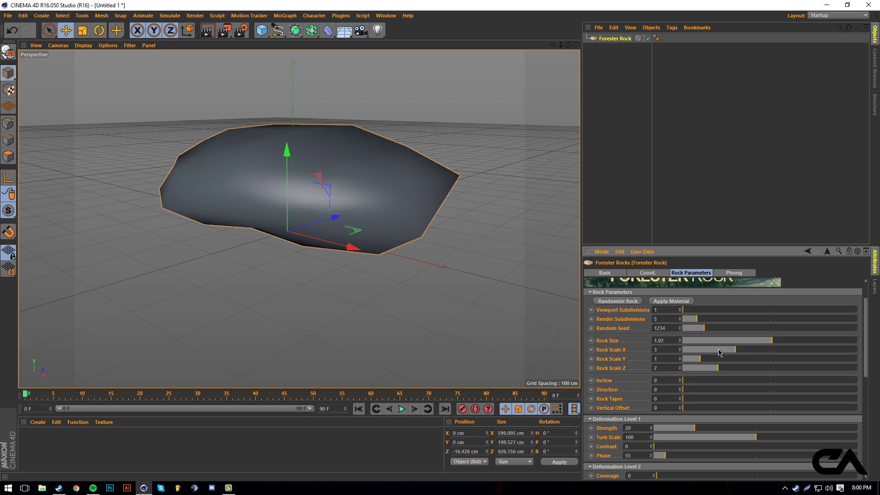
{"action": "left_click_drag", "start_coordinate": [718, 353], "coordinate": [685, 360]}
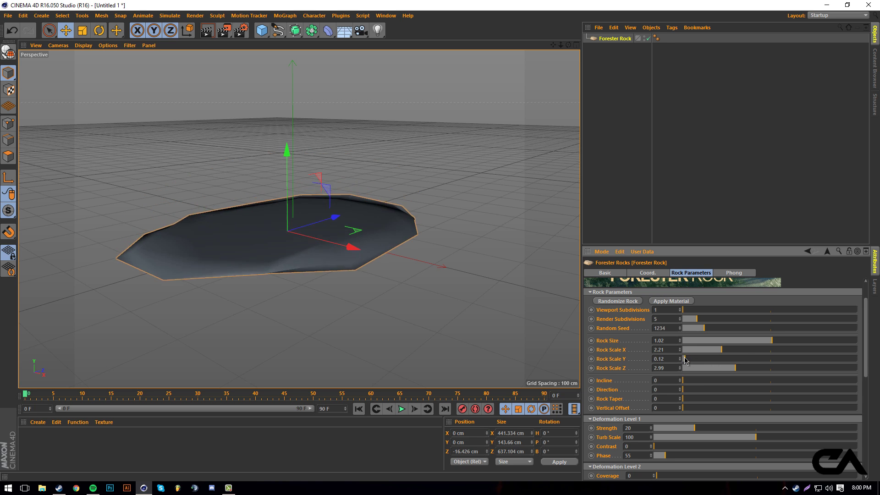
{"action": "left_click", "coordinate": [706, 359]}
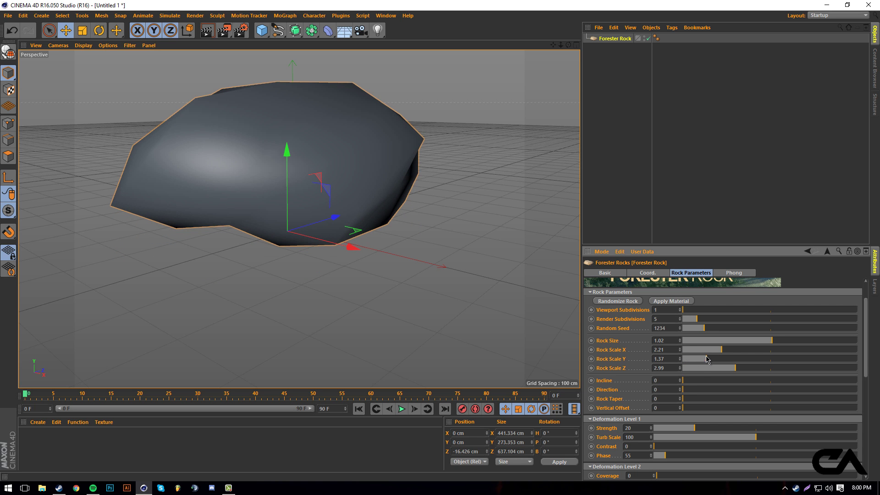
Step: Randomize the rock's shape several times, stopping at Random Seed 3281
{"action": "left_click", "coordinate": [621, 302]}
{"action": "left_click", "coordinate": [622, 301]}
{"action": "left_click", "coordinate": [622, 301]}
{"action": "left_click", "coordinate": [622, 301]}
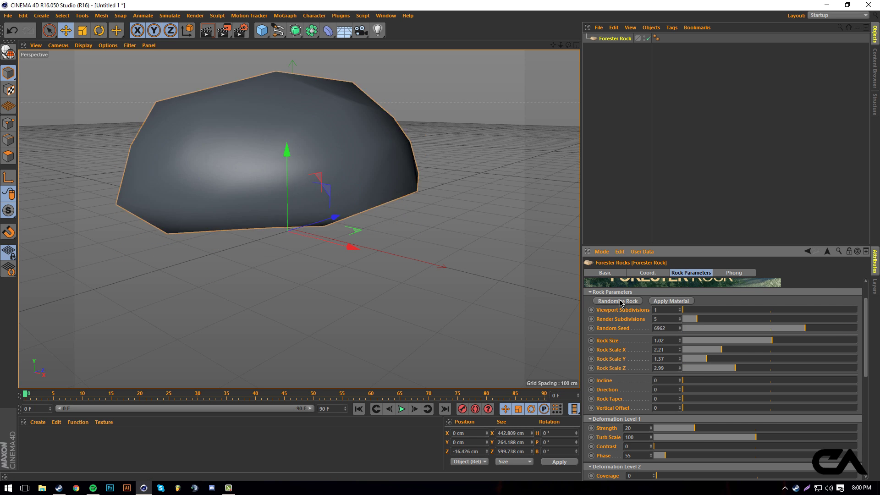
{"action": "left_click", "coordinate": [622, 301]}
{"action": "left_click", "coordinate": [622, 301]}
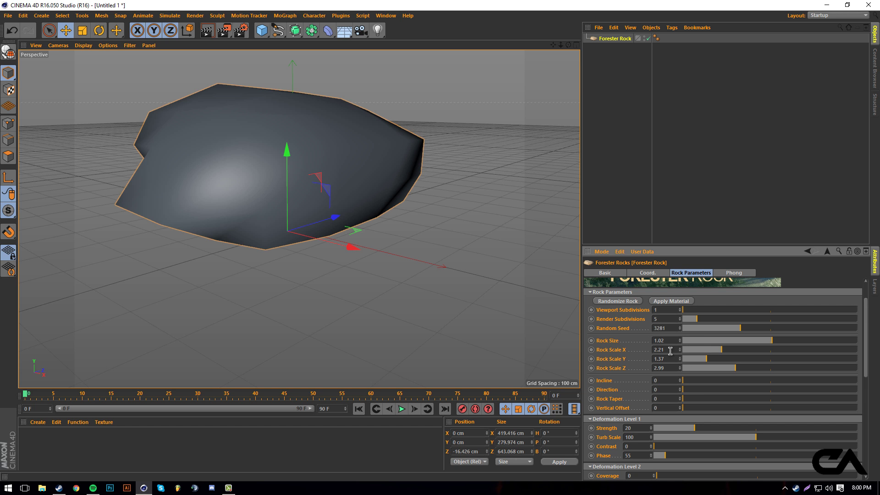
Step: Try an Incline of about 98.56 on the rock, reset it to 0 and try a Rock Taper of about 0.43
{"action": "left_click_drag", "start_coordinate": [694, 381], "coordinate": [716, 385]}
{"action": "left_click_drag", "start_coordinate": [569, 45], "coordinate": [440, 245]}
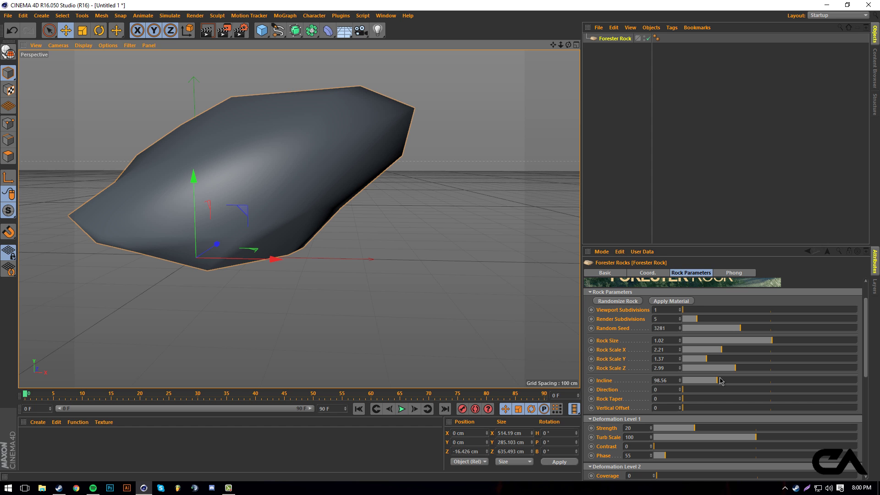
{"action": "left_click_drag", "start_coordinate": [723, 380], "coordinate": [701, 399]}
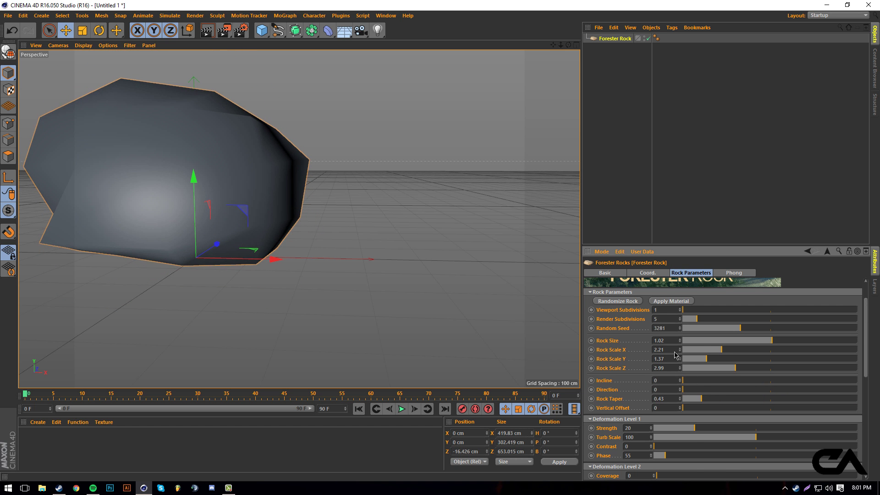
Step: Try a stronger Rock Taper, reset it to 0 and try a Vertical Offset of about 113.58
{"action": "left_click_drag", "start_coordinate": [568, 45], "coordinate": [558, 59]}
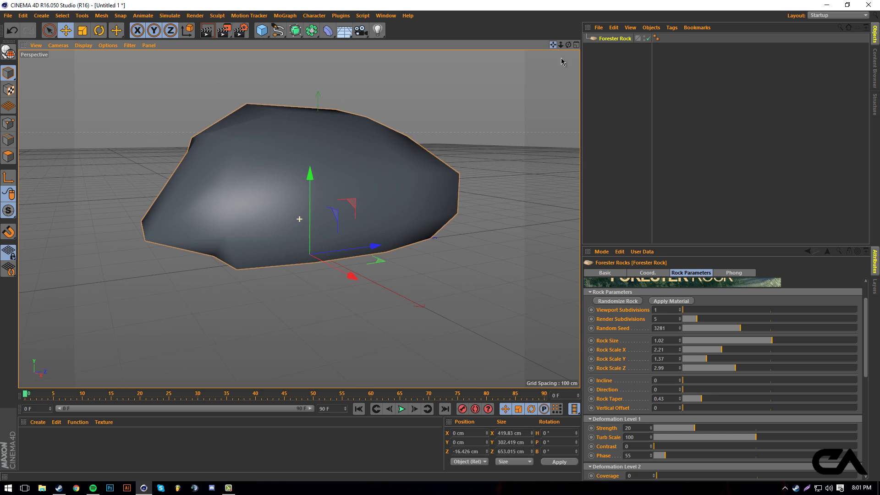
{"action": "left_click_drag", "start_coordinate": [691, 400], "coordinate": [857, 398]}
{"action": "left_click_drag", "start_coordinate": [569, 45], "coordinate": [440, 245]}
{"action": "left_click", "coordinate": [700, 400]}
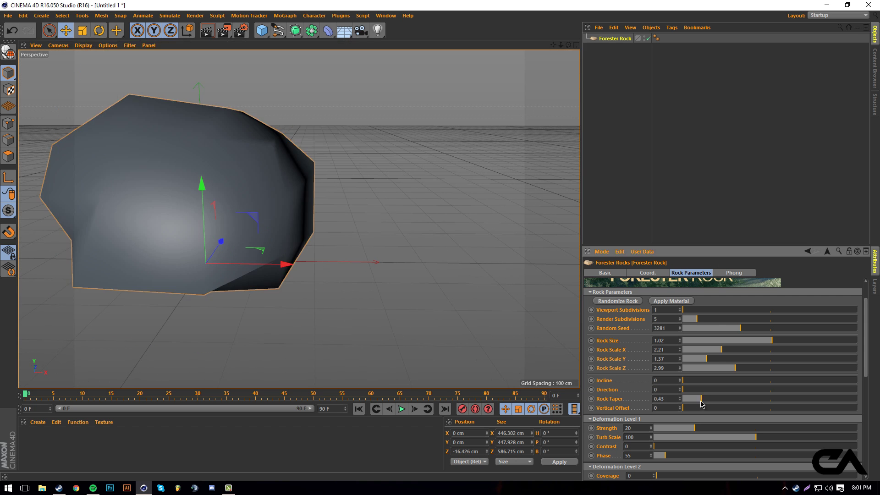
{"action": "left_click_drag", "start_coordinate": [700, 401], "coordinate": [782, 408]}
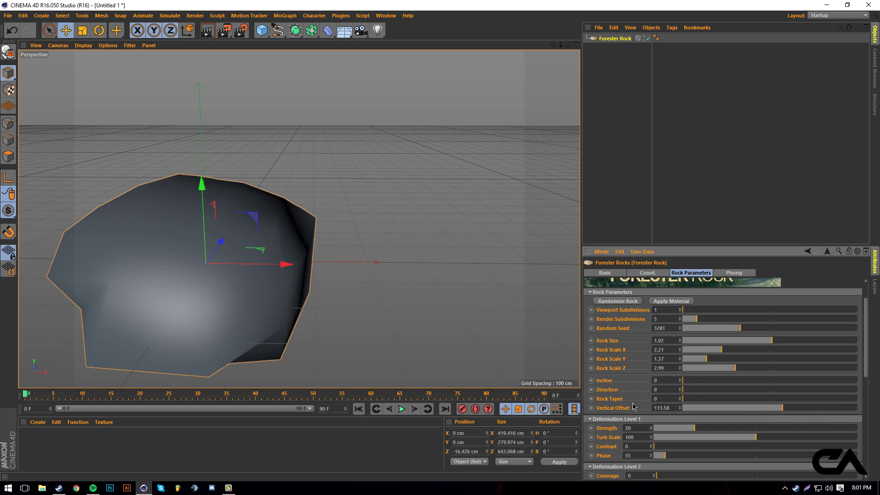
Step: Reset the rock's Vertical Offset to 0 and set the Deformation Level 1 Strength to about 30.83
{"action": "left_click_drag", "start_coordinate": [632, 403], "coordinate": [613, 428]}
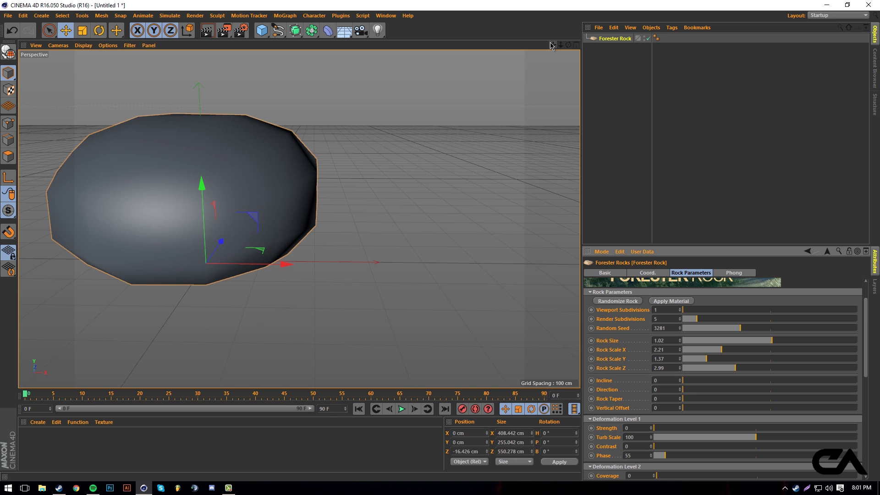
{"action": "left_click_drag", "start_coordinate": [552, 45], "coordinate": [440, 242]}
{"action": "left_click_drag", "start_coordinate": [566, 47], "coordinate": [439, 241]}
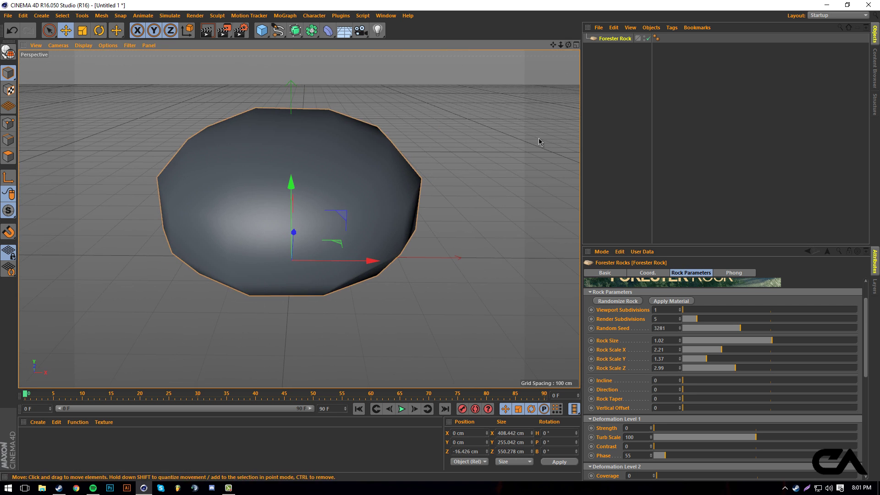
{"action": "left_click_drag", "start_coordinate": [656, 431], "coordinate": [717, 431]}
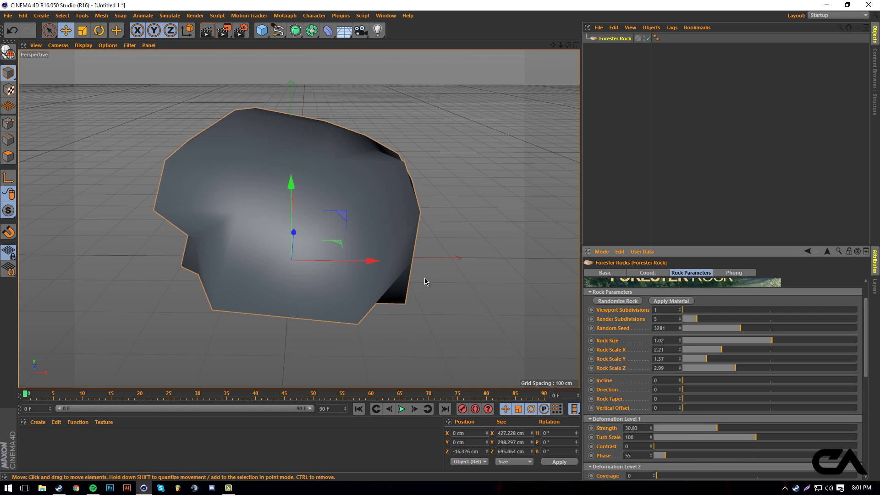
Step: Render the rock in the viewport and inspect its shape from several angles
{"action": "left_click", "coordinate": [207, 30]}
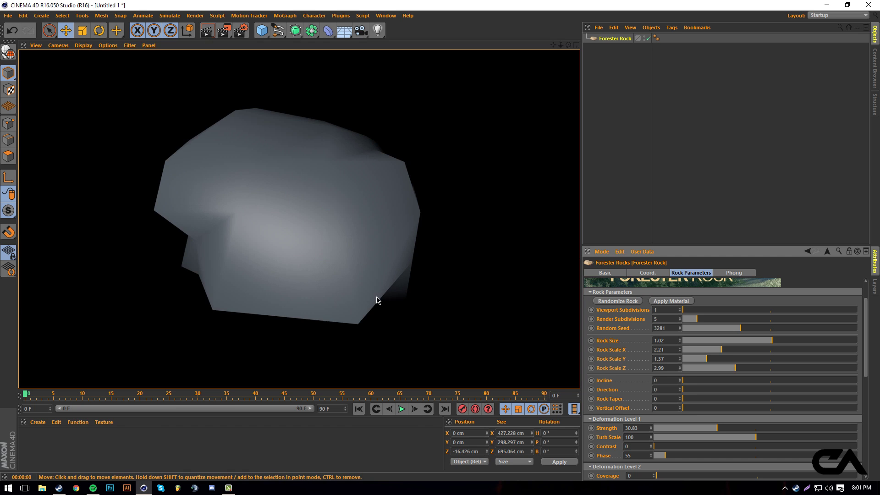
{"action": "left_click", "coordinate": [113, 300]}
{"action": "left_click", "coordinate": [205, 185]}
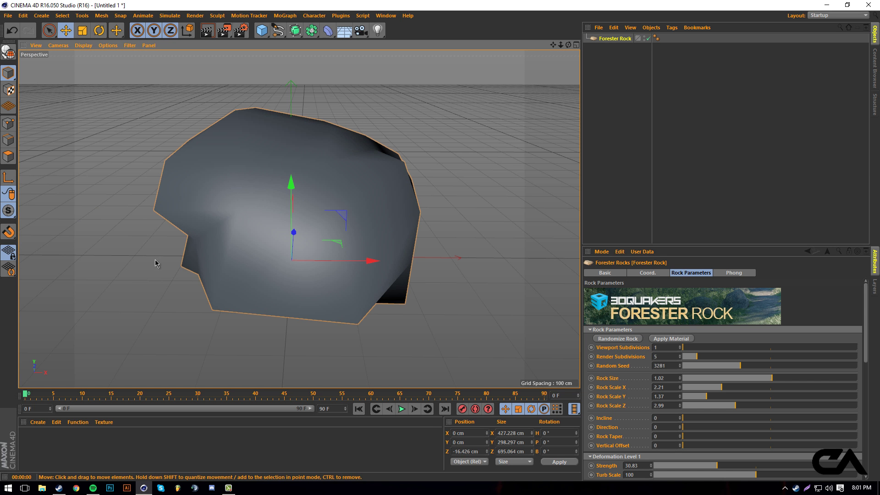
{"action": "left_click", "coordinate": [133, 284]}
{"action": "left_click_drag", "start_coordinate": [568, 44], "coordinate": [440, 244]}
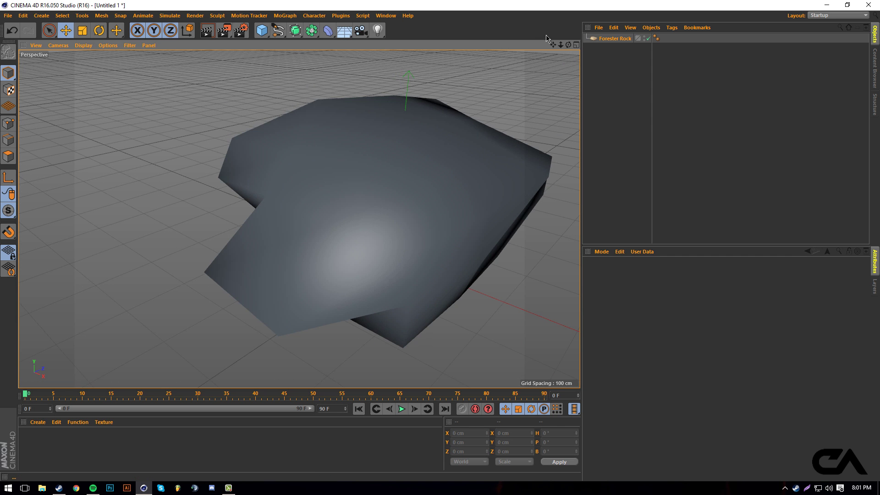
{"action": "left_click_drag", "start_coordinate": [441, 245], "coordinate": [441, 243], "text": "alt"}
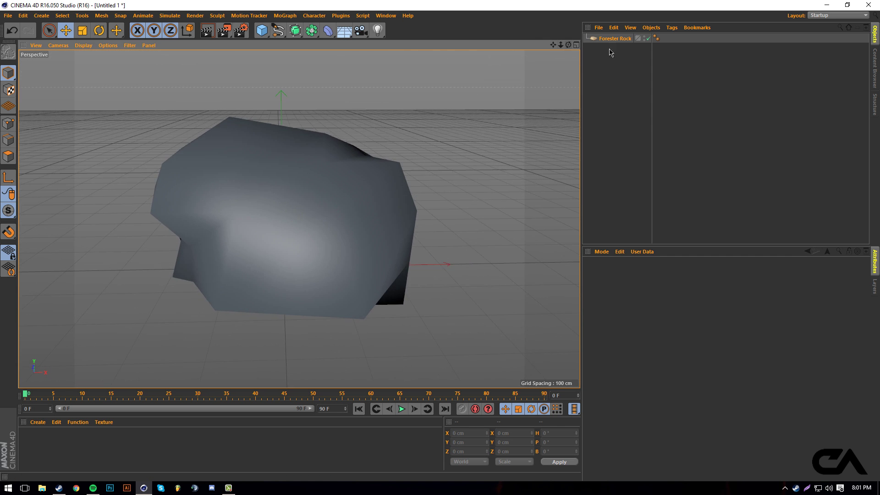
Step: Reselect the rock and set its scale to about 2.2 in X, 1.33 in Y and 2.98 in Z
{"action": "left_click", "coordinate": [612, 39]}
{"action": "scroll", "coordinate": [686, 469], "scroll_direction": "down", "scroll_amount": 5}
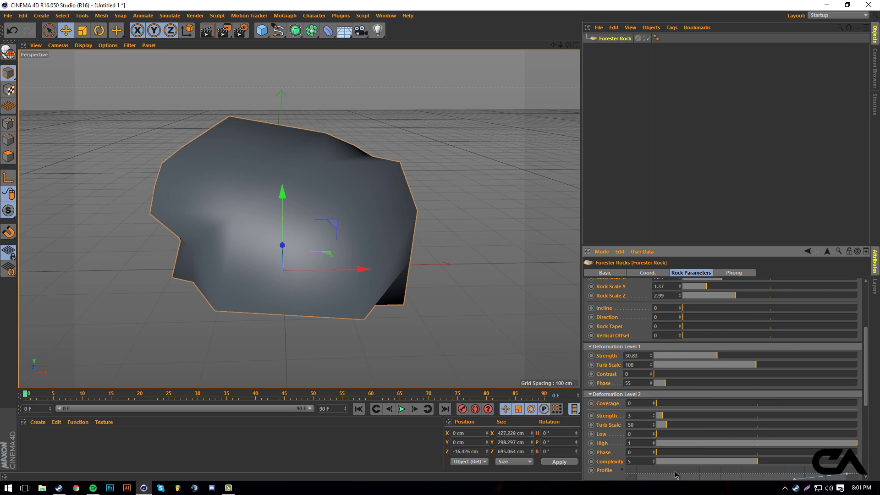
{"action": "scroll", "coordinate": [633, 325], "scroll_direction": "up", "scroll_amount": 5}
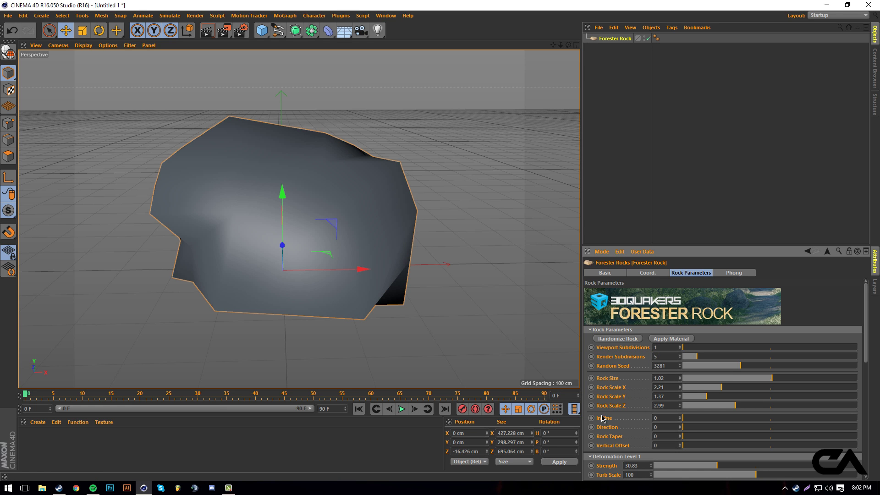
{"action": "left_click_drag", "start_coordinate": [680, 397], "coordinate": [679, 399]}
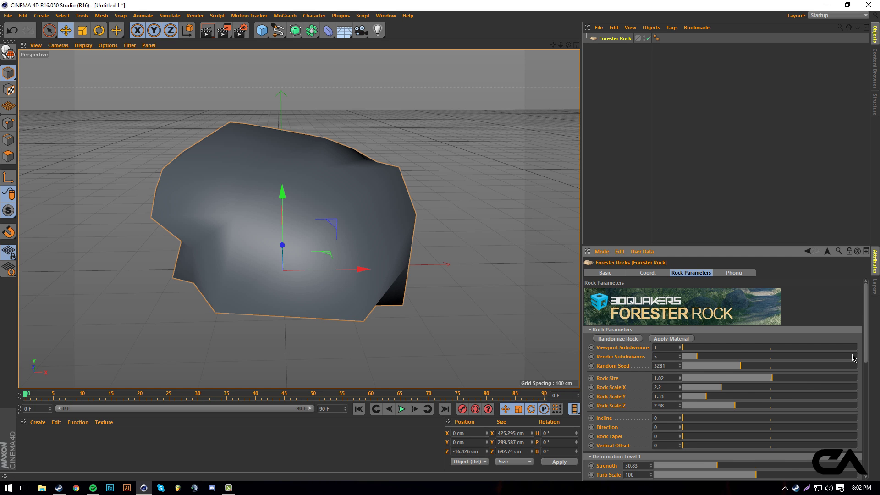
Step: Lower the Deformation Level 2 profile point near 0.7 and set Coverage 1, Strength 2.84, Turb Scale 105.68, High 0.09 and Phase 889.77
{"action": "left_click_drag", "start_coordinate": [866, 334], "coordinate": [870, 410]}
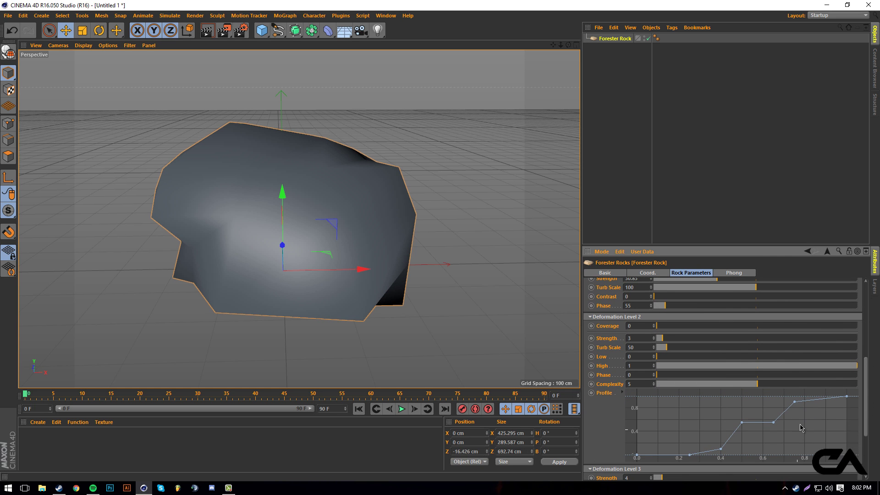
{"action": "left_click_drag", "start_coordinate": [778, 425], "coordinate": [787, 442]}
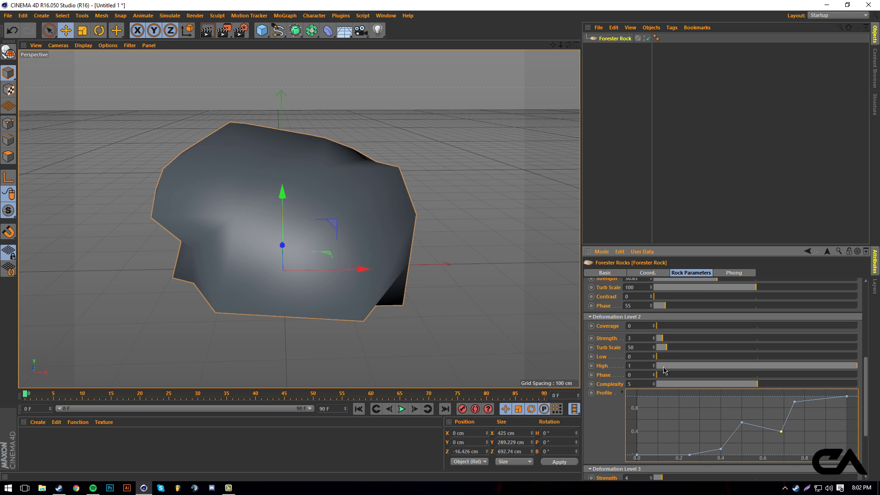
{"action": "left_click_drag", "start_coordinate": [664, 371], "coordinate": [664, 331]}
{"action": "left_click_drag", "start_coordinate": [666, 377], "coordinate": [814, 360]}
{"action": "left_click_drag", "start_coordinate": [659, 327], "coordinate": [852, 330]}
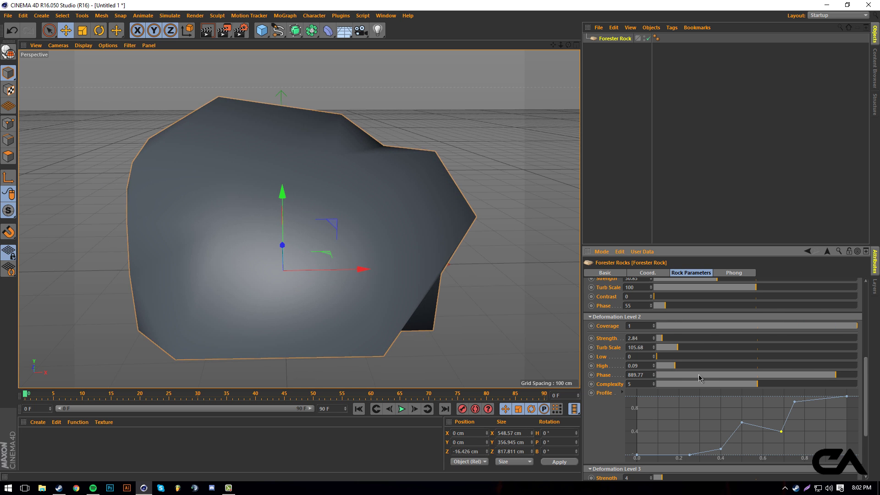
Step: Readjust the Phase of Deformation Level 2 and raise its Low value
{"action": "left_click_drag", "start_coordinate": [699, 377], "coordinate": [736, 377]}
{"action": "left_click_drag", "start_coordinate": [667, 359], "coordinate": [698, 359]}
{"action": "scroll", "coordinate": [701, 308], "scroll_direction": "up", "scroll_amount": 5}
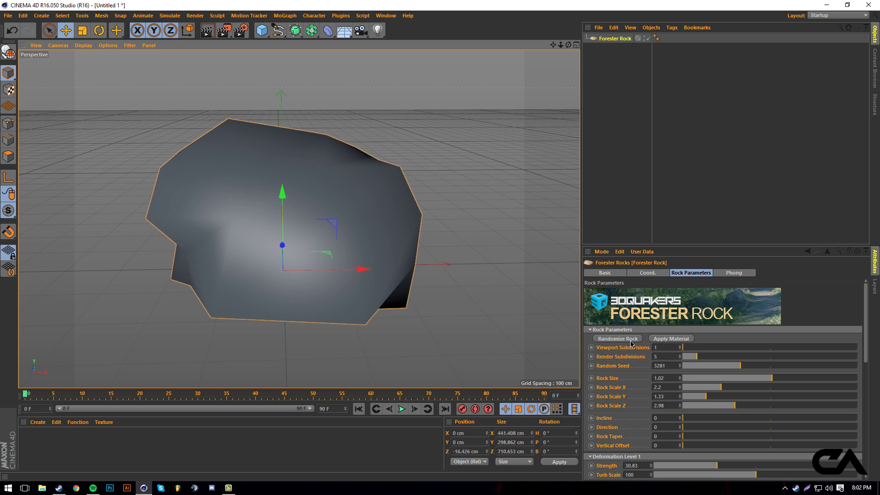
Step: Apply the Forester rock material to the rock and open that material for editing
{"action": "left_click", "coordinate": [665, 340]}
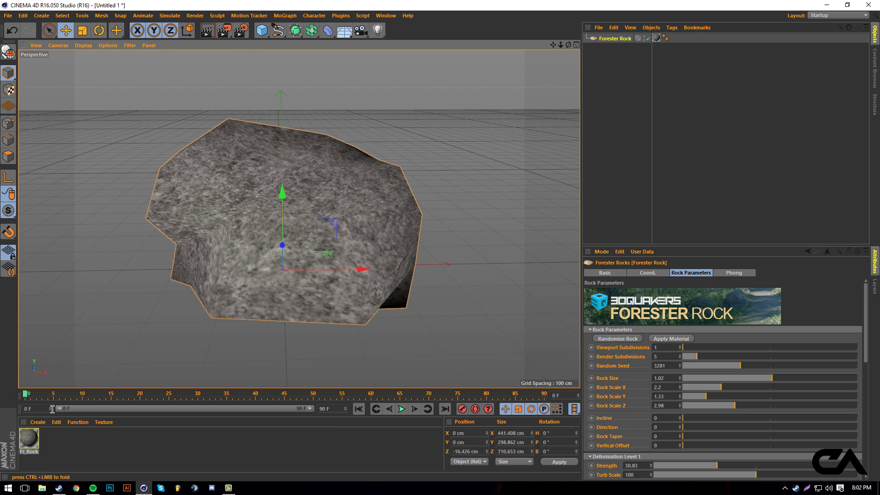
{"action": "double_click", "coordinate": [28, 439]}
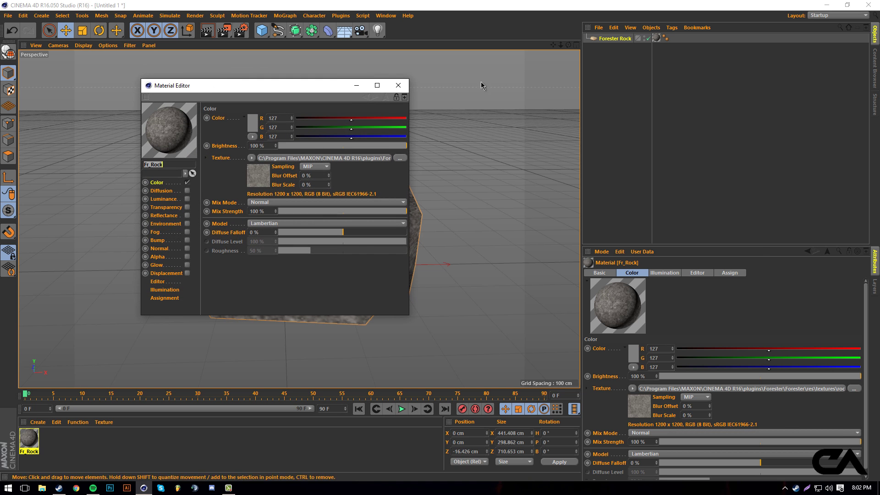
Step: Close the material editor and render a preview of the rock from a slightly higher angle
{"action": "left_click_drag", "start_coordinate": [271, 87], "coordinate": [613, 82]}
{"action": "left_click", "coordinate": [740, 81]}
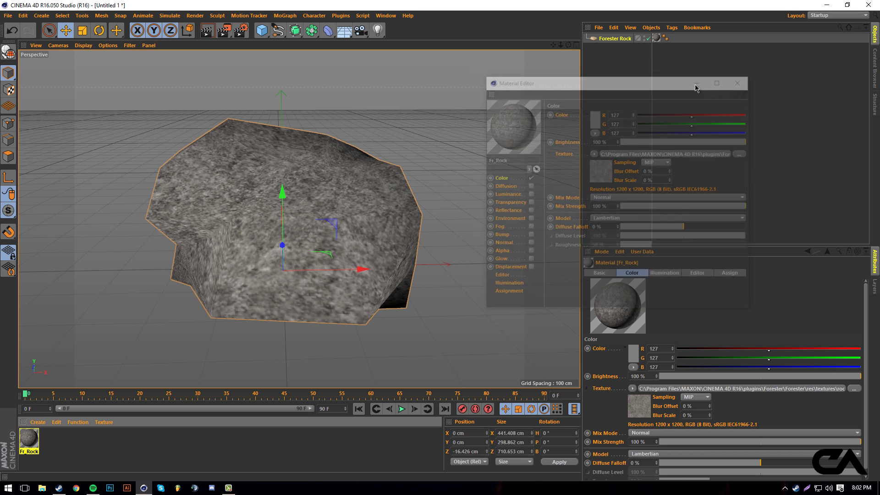
{"action": "mouse_move", "coordinate": [568, 45]}
{"action": "left_mouse_down"}
{"action": "mouse_move", "coordinate": [442, 244]}
{"action": "mouse_move", "coordinate": [568, 47]}
{"action": "left_mouse_up"}
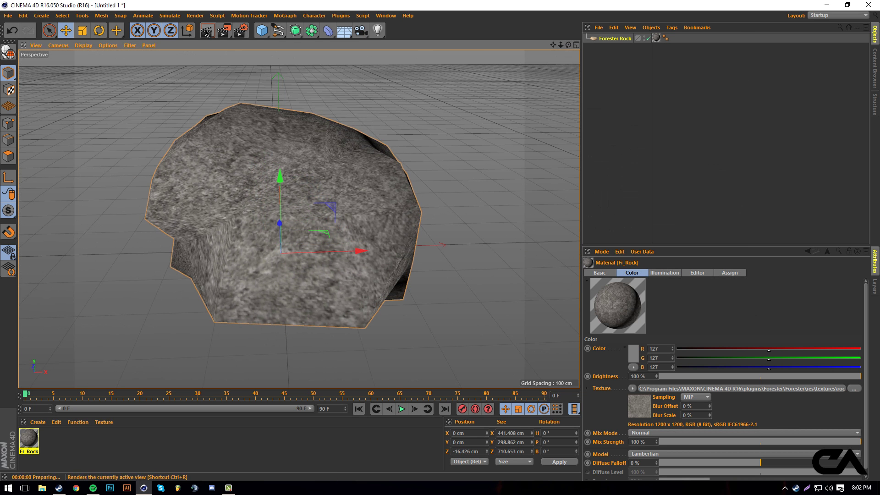
{"action": "key", "text": "ctrl+r"}
{"action": "left_click", "coordinate": [260, 225]}
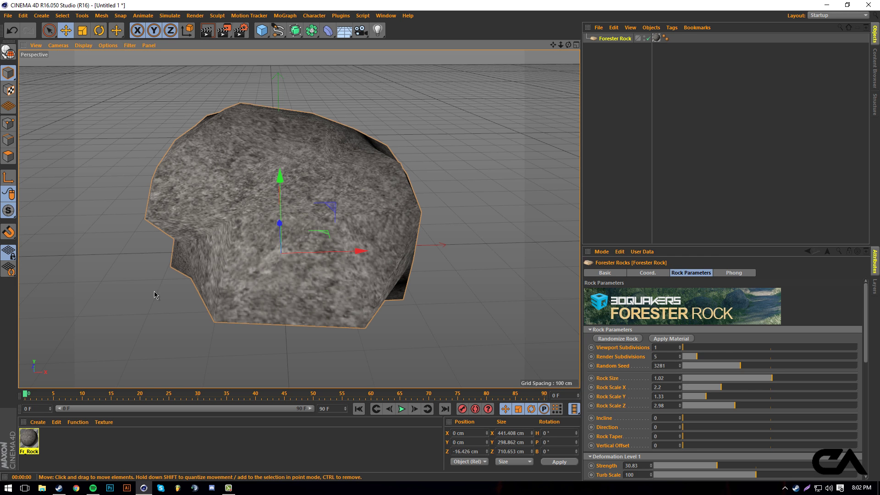
Step: Reopen the rock material and enable its Displacement channel
{"action": "double_click", "coordinate": [29, 438]}
{"action": "left_click_drag", "start_coordinate": [242, 64], "coordinate": [556, 62]}
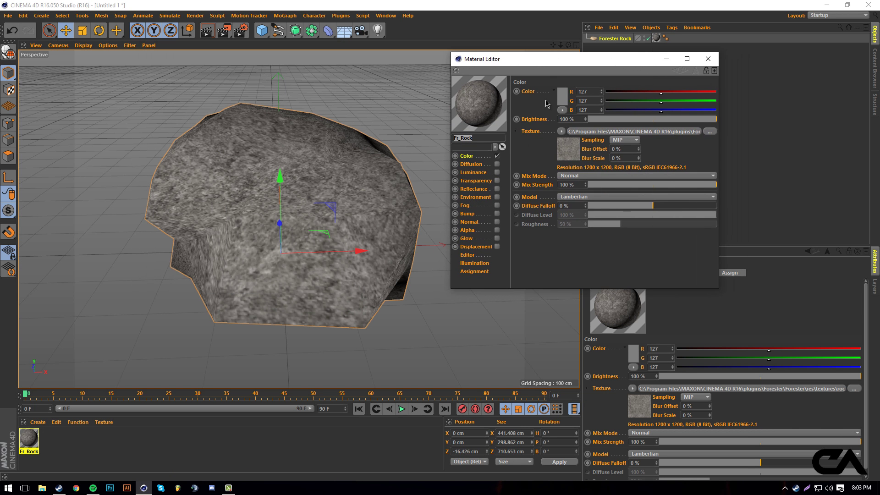
{"action": "left_click", "coordinate": [473, 247]}
{"action": "left_click", "coordinate": [497, 246]}
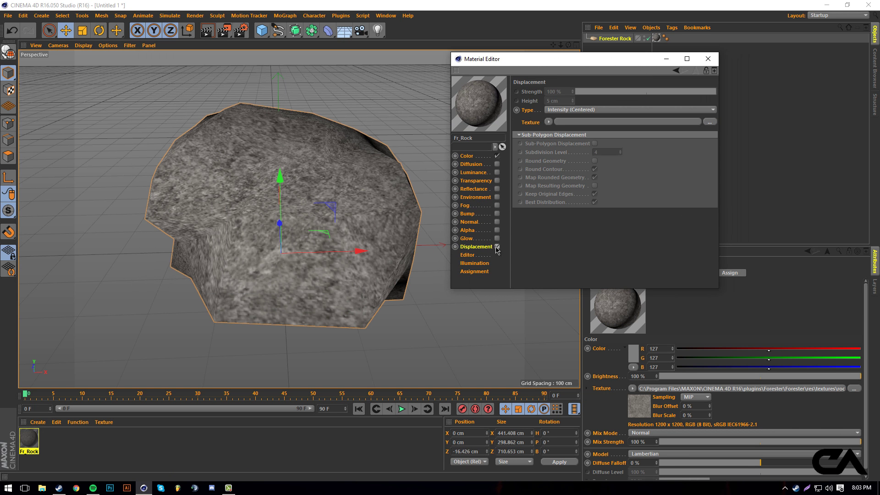
Step: Load UXTNiue from Desktop > Design > Textures > Grungy as the displacement texture, declining to copy it to the project location
{"action": "left_click", "coordinate": [557, 122]}
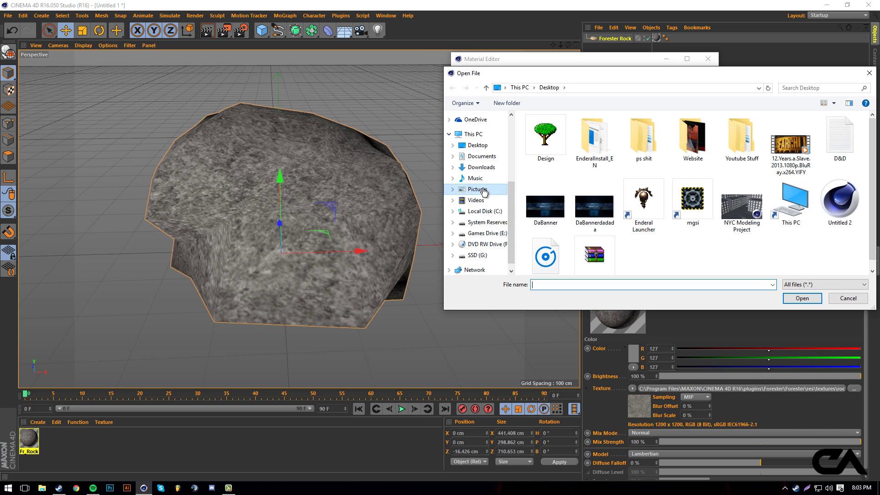
{"action": "left_click", "coordinate": [484, 192]}
{"action": "left_click", "coordinate": [477, 145]}
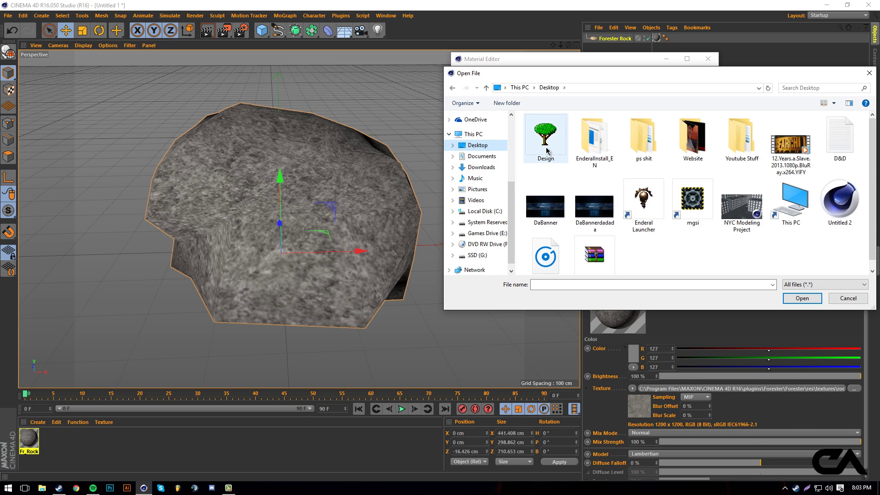
{"action": "double_click", "coordinate": [547, 150]}
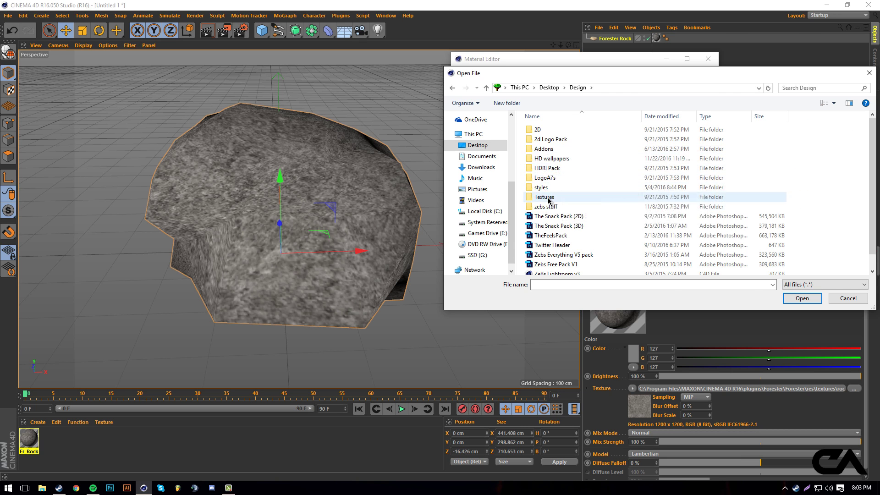
{"action": "double_click", "coordinate": [548, 200]}
{"action": "scroll", "coordinate": [609, 229], "scroll_direction": "down", "scroll_amount": 3}
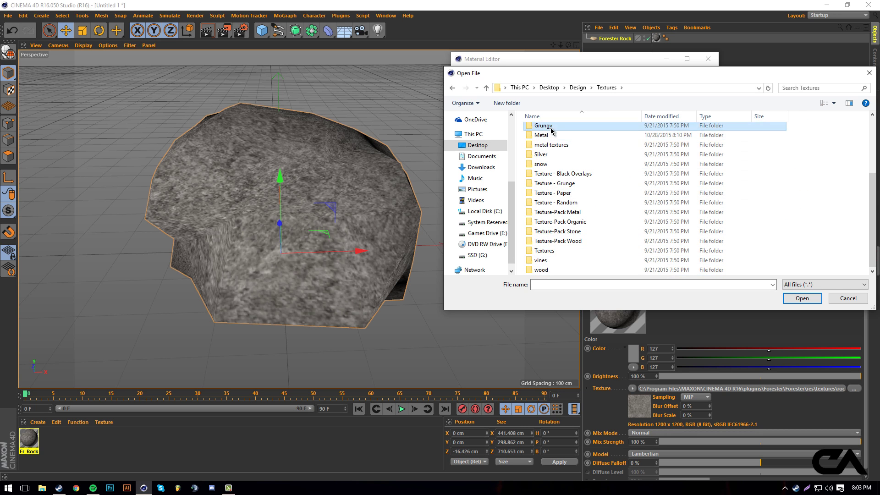
{"action": "double_click", "coordinate": [543, 126]}
{"action": "scroll", "coordinate": [809, 238], "scroll_direction": "down", "scroll_amount": 1}
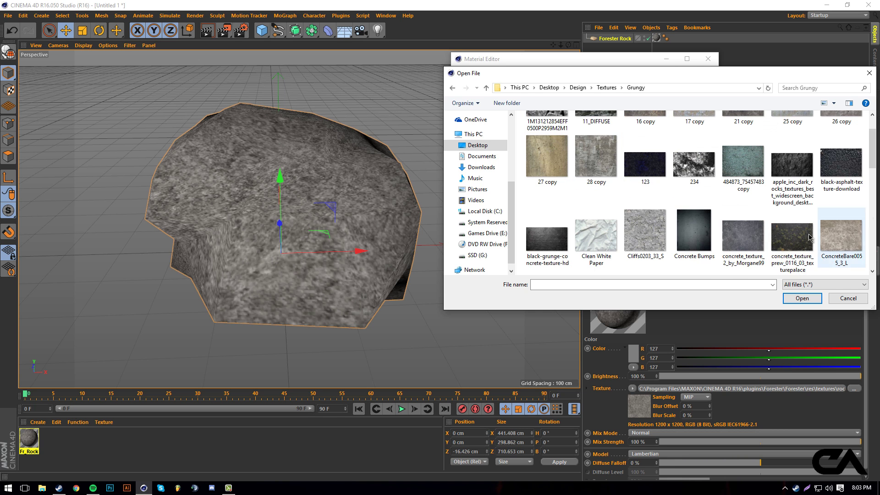
{"action": "scroll", "coordinate": [595, 266], "scroll_direction": "down", "scroll_amount": 3}
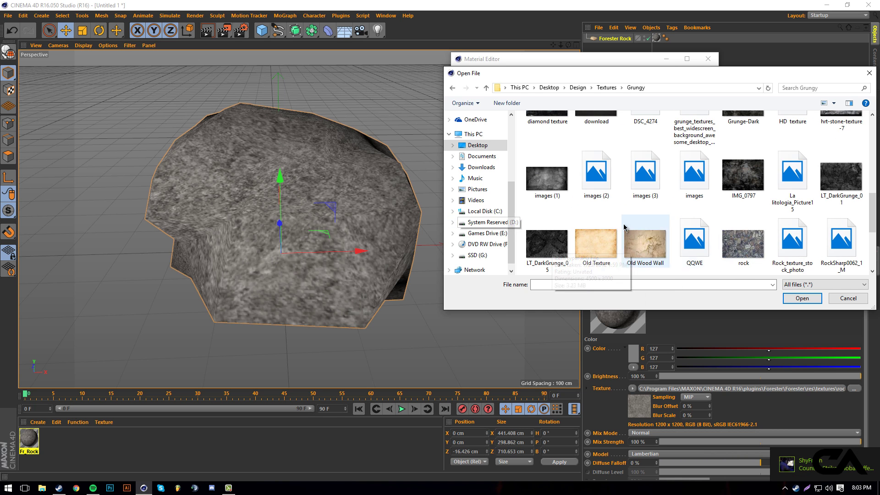
{"action": "scroll", "coordinate": [642, 256], "scroll_direction": "down", "scroll_amount": 2}
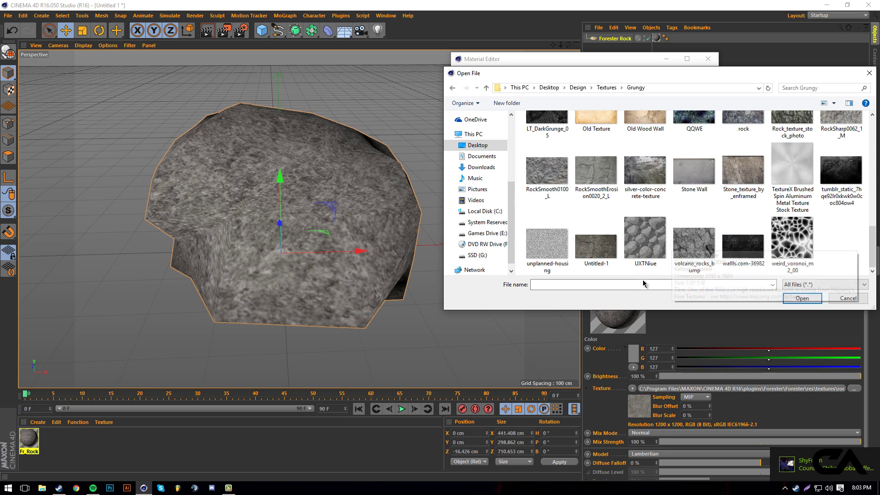
{"action": "double_click", "coordinate": [645, 239]}
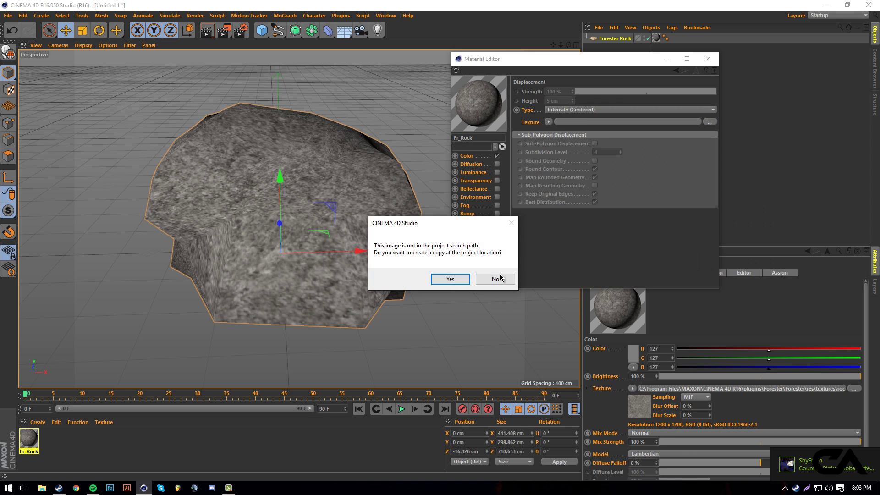
{"action": "left_click", "coordinate": [495, 278]}
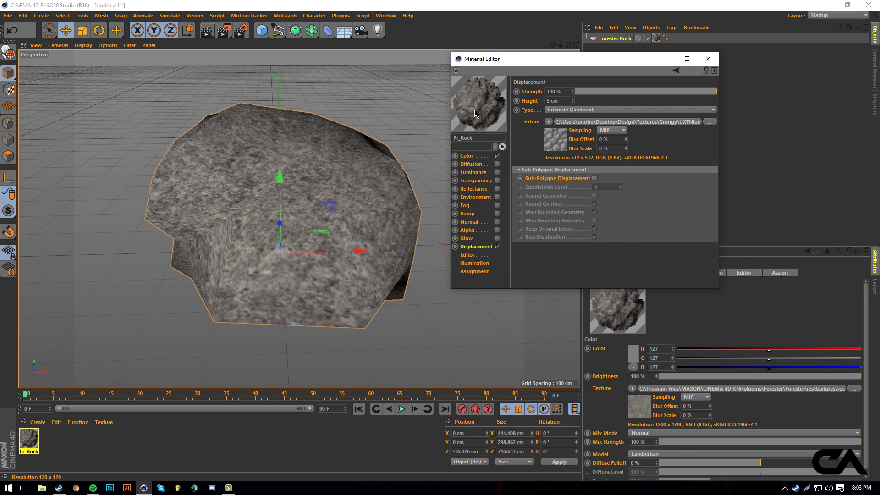
Step: Enable Sub-Polygon Displacement for the rock material and render a preview of the rock
{"action": "left_click", "coordinate": [594, 178]}
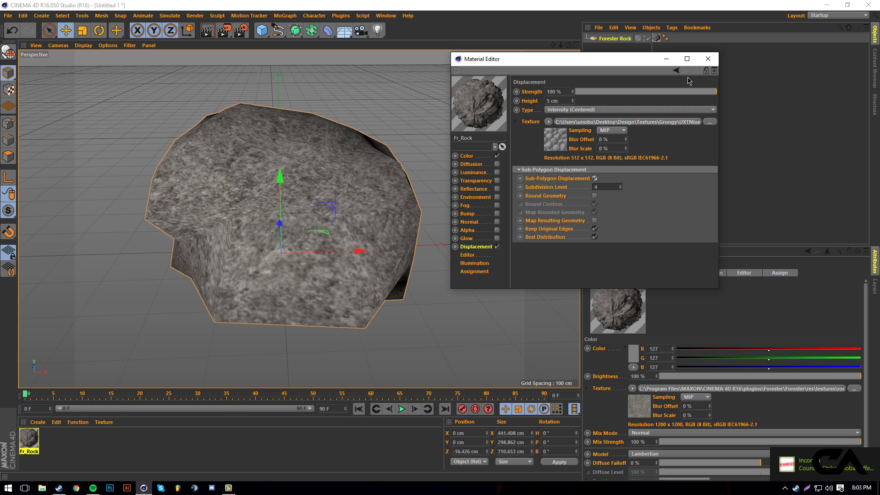
{"action": "left_click", "coordinate": [708, 58]}
{"action": "key", "text": "ctrl+r"}
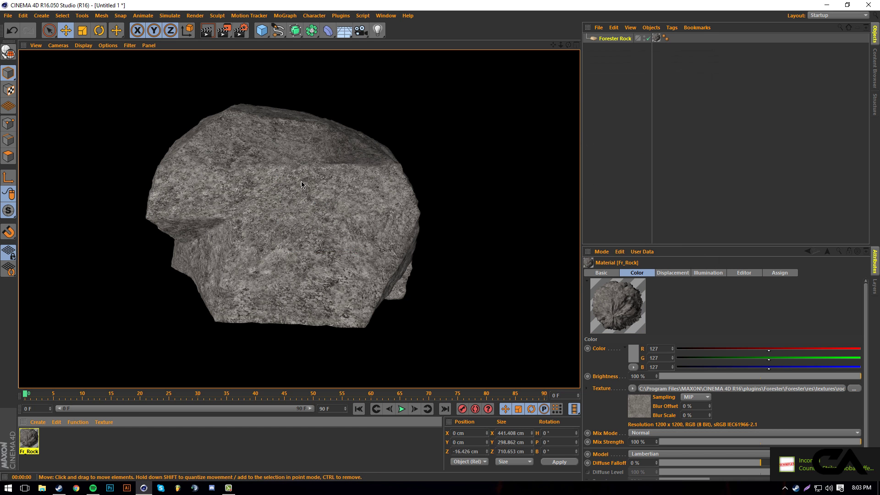
{"action": "left_click", "coordinate": [280, 259]}
{"action": "left_click", "coordinate": [241, 31]}
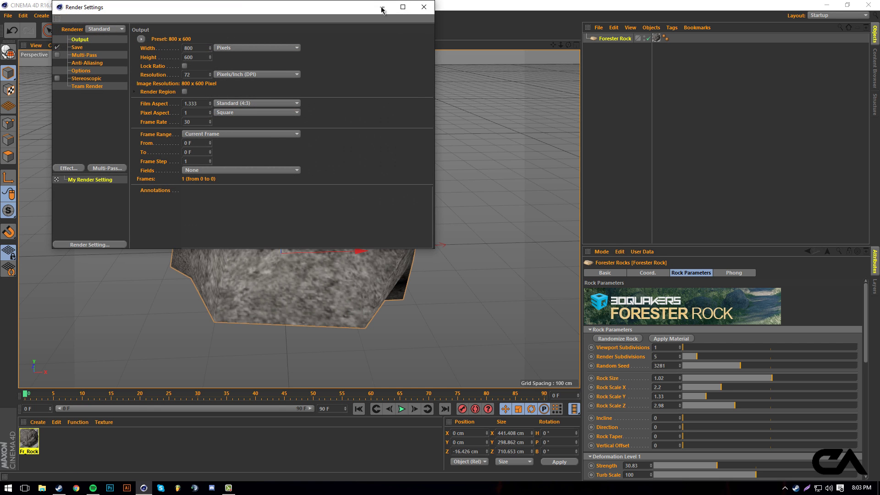
{"action": "left_click", "coordinate": [424, 7]}
Step: Reopen the rock material and enable its Bump channel
{"action": "left_click", "coordinate": [29, 434]}
{"action": "double_click", "coordinate": [29, 435]}
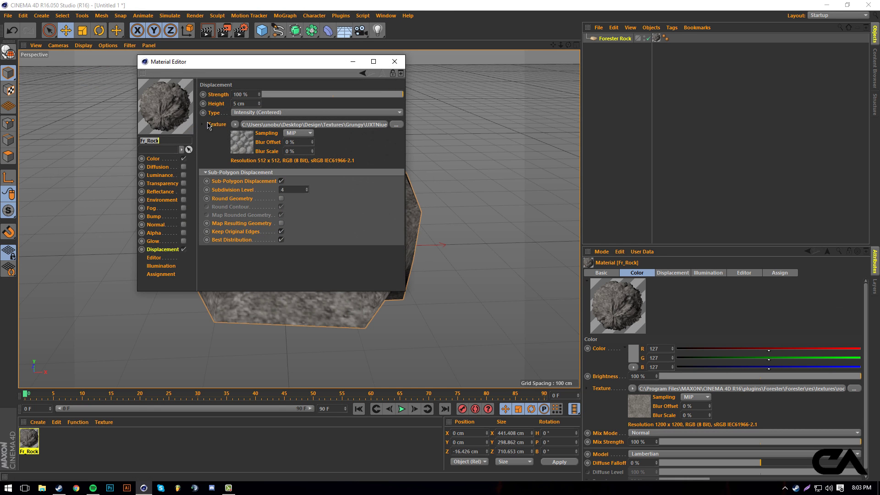
{"action": "left_click_drag", "start_coordinate": [215, 60], "coordinate": [499, 56]}
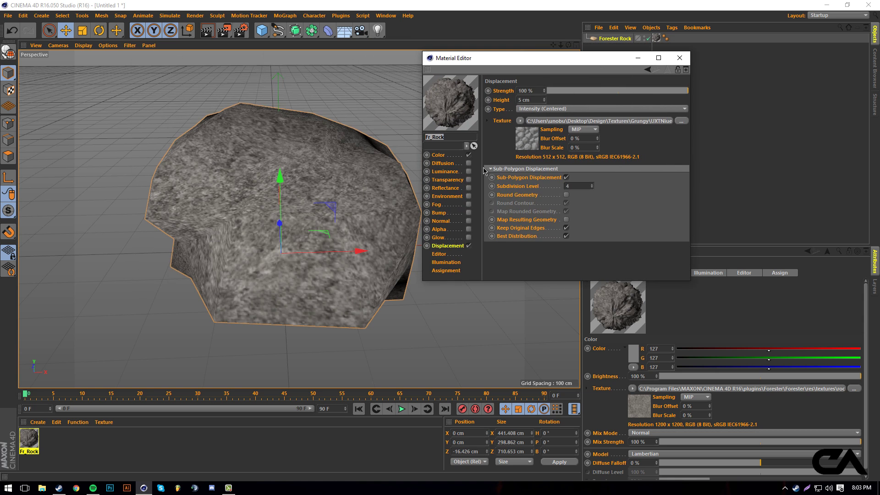
{"action": "left_click", "coordinate": [457, 187]}
{"action": "left_click", "coordinate": [460, 180]}
{"action": "left_click", "coordinate": [461, 176]}
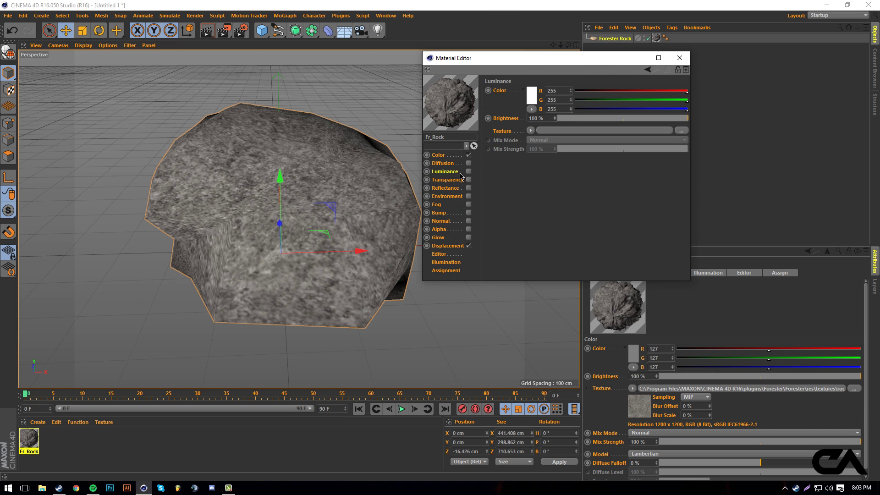
{"action": "left_click", "coordinate": [448, 213]}
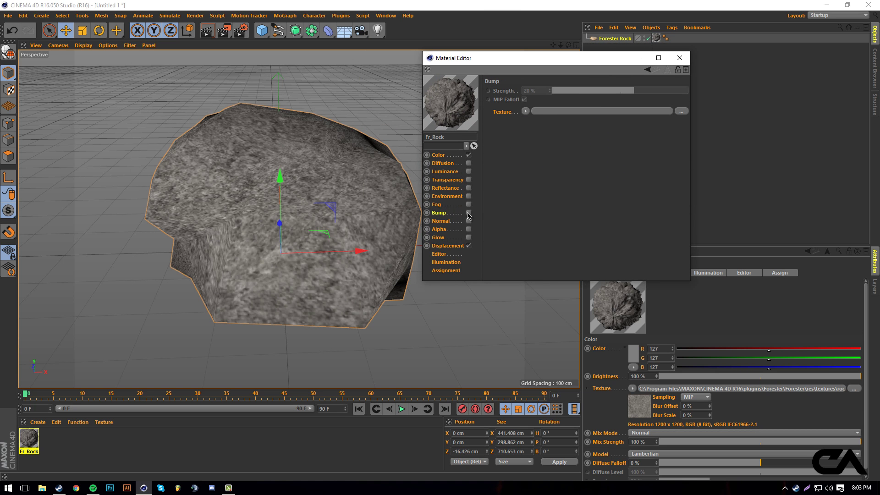
{"action": "left_click", "coordinate": [469, 213]}
Step: Load a grunge image from the Grungy folder as the bump texture without copying it to the project, and set Strength to 100%
{"action": "left_click", "coordinate": [682, 111]}
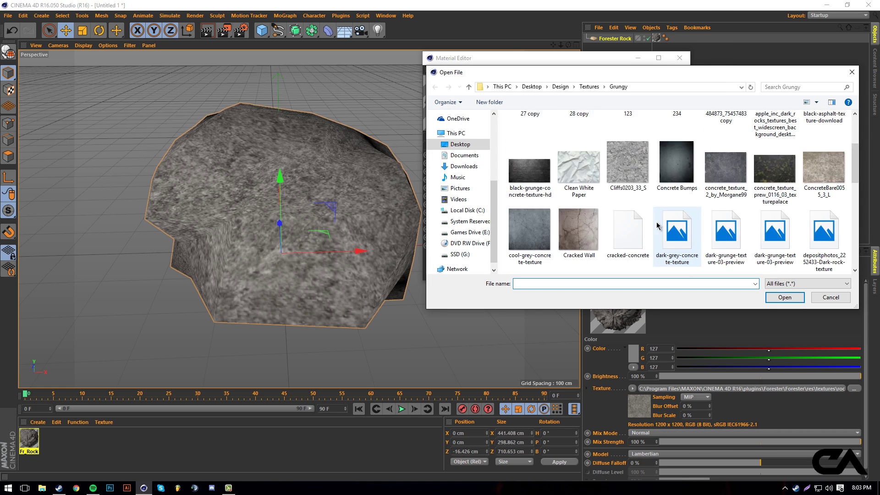
{"action": "double_click", "coordinate": [657, 226]}
{"action": "left_click", "coordinate": [496, 276]}
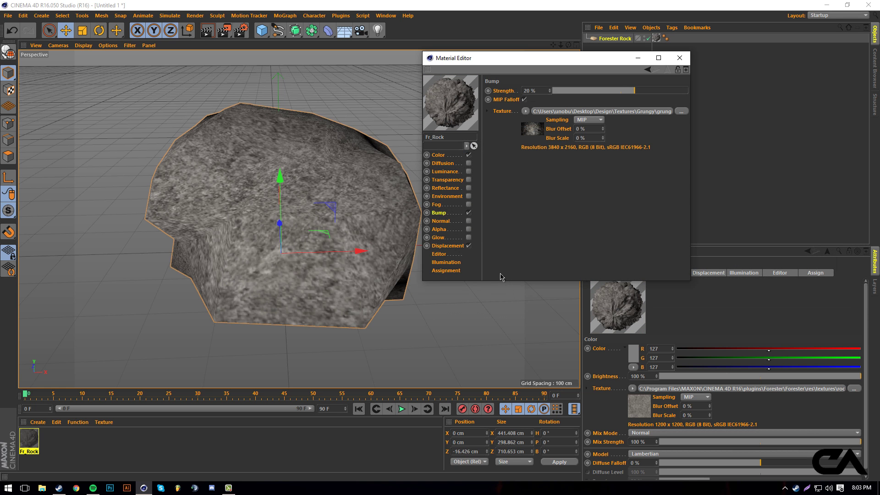
Step: Close the material editor and render previews of the rock from the current angle and from a lower one
{"action": "left_click", "coordinate": [680, 58]}
{"action": "left_click", "coordinate": [207, 30]}
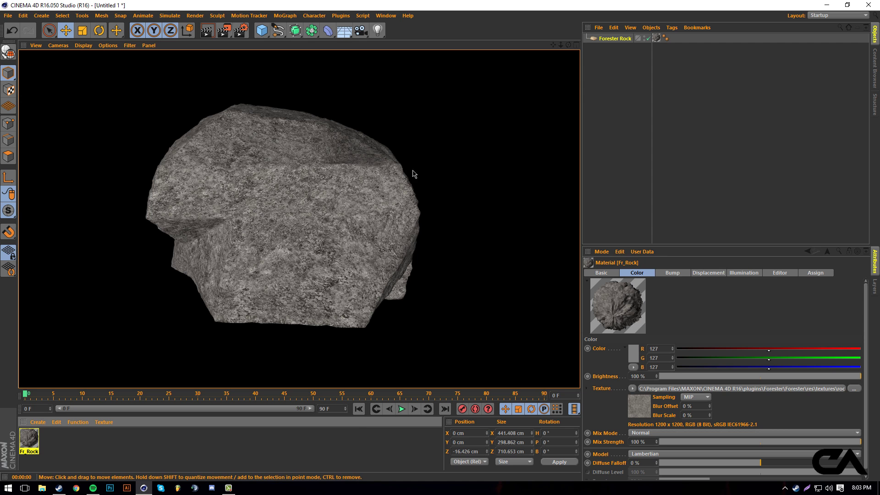
{"action": "left_click_drag", "start_coordinate": [568, 44], "coordinate": [440, 241]}
{"action": "left_click", "coordinate": [207, 30]}
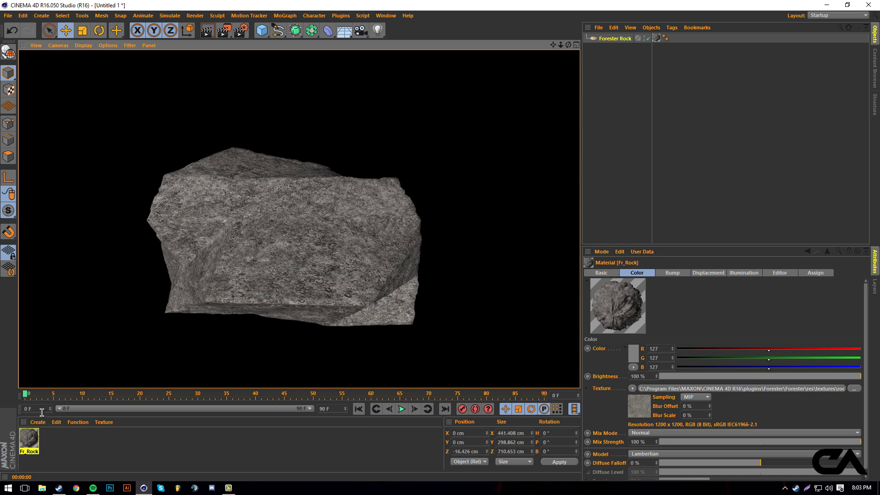
Step: Delete the Forester Rock and add a Forester Tree object
{"action": "left_click", "coordinate": [183, 268]}
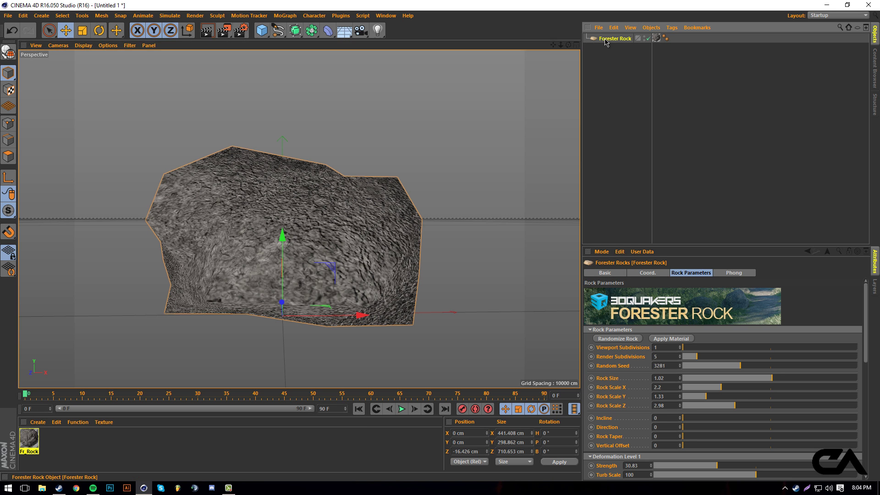
{"action": "key", "text": "Delete"}
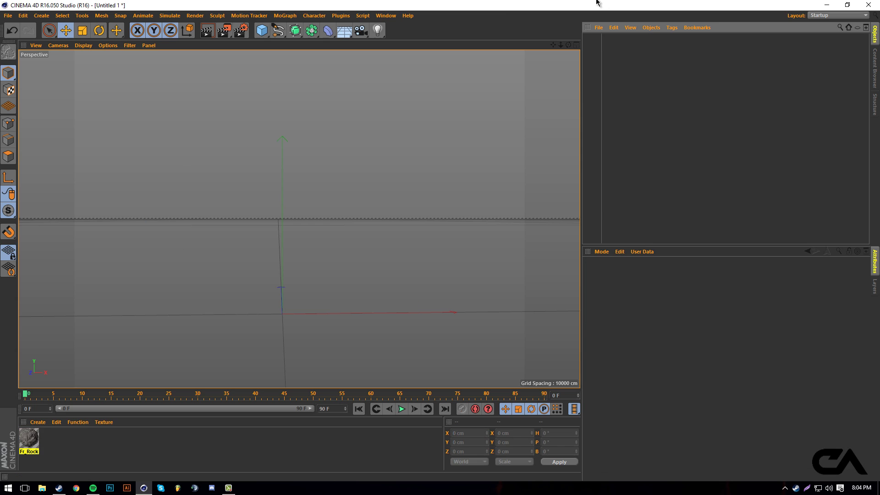
{"action": "left_click", "coordinate": [341, 15]}
{"action": "mouse_move", "coordinate": [363, 41]}
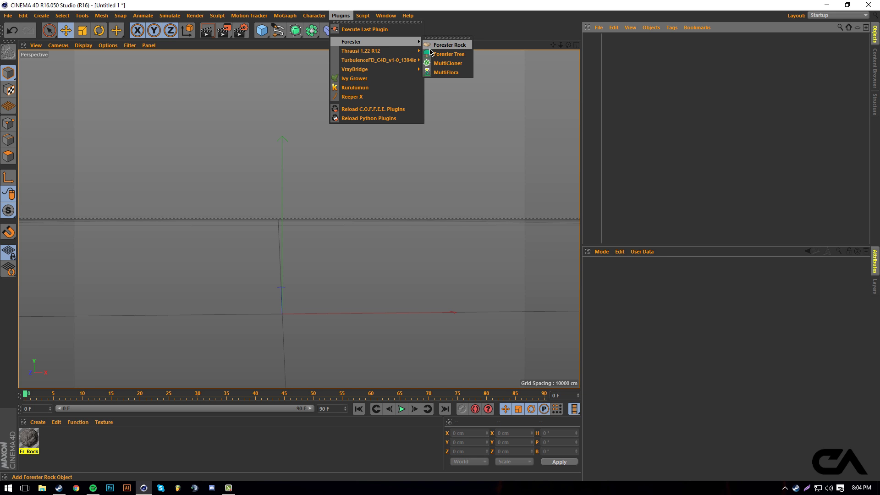
{"action": "left_click", "coordinate": [453, 56]}
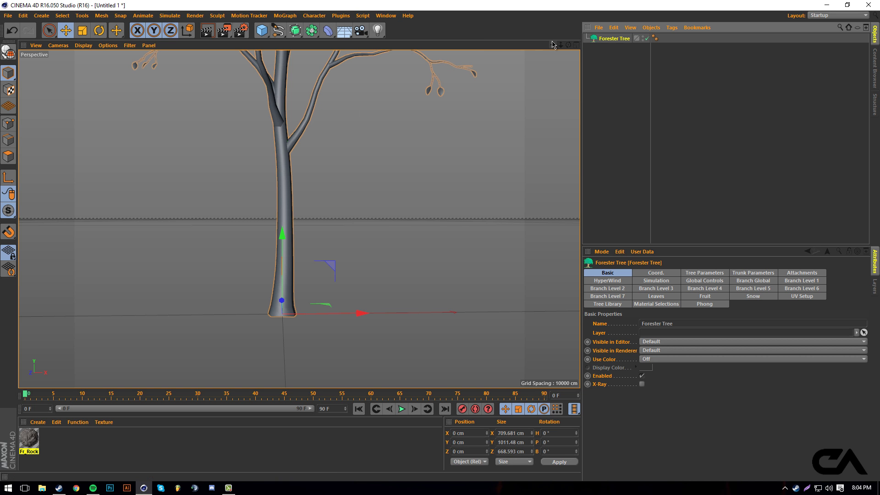
Step: Frame the whole Forester Tree in the perspective view and reselect it
{"action": "scroll", "coordinate": [459, 100], "scroll_direction": "down", "scroll_amount": 4}
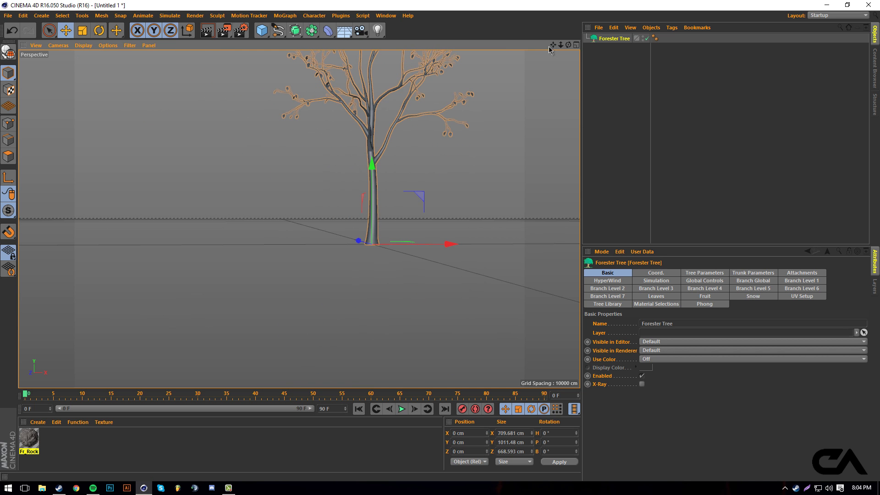
{"action": "left_click_drag", "start_coordinate": [553, 45], "coordinate": [468, 171]}
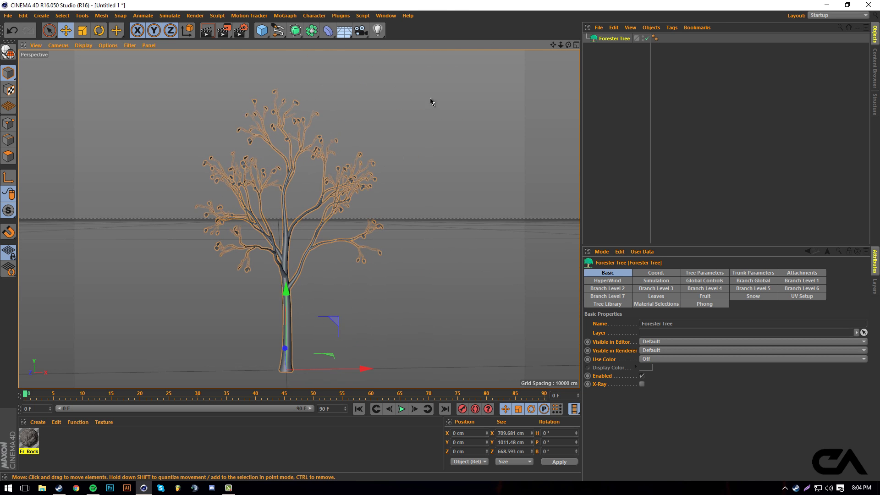
{"action": "left_click", "coordinate": [430, 98]}
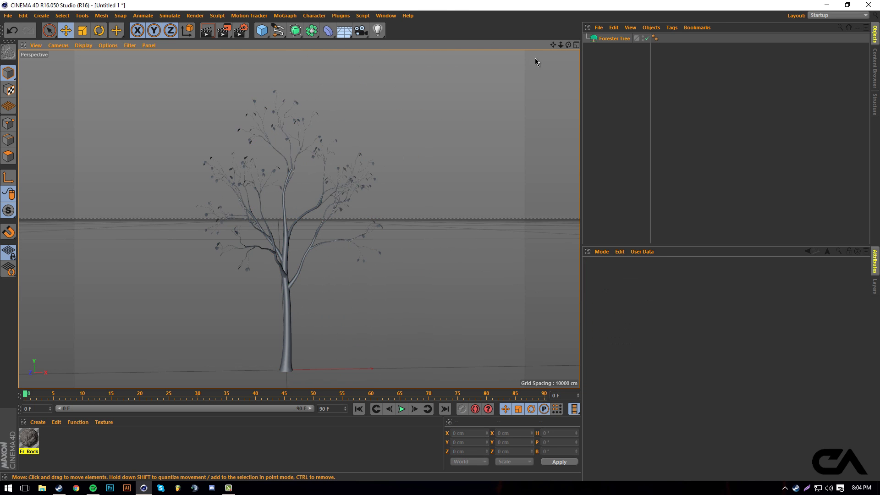
{"action": "left_click_drag", "start_coordinate": [552, 45], "coordinate": [566, 23]}
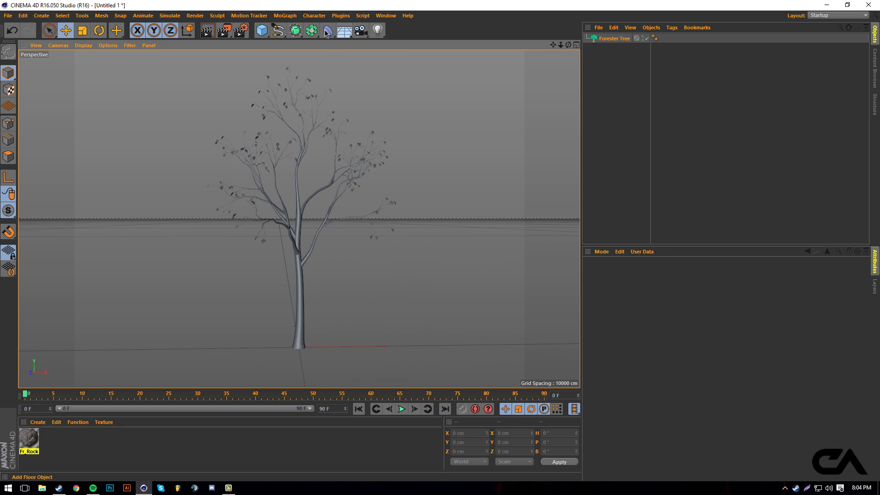
{"action": "left_click", "coordinate": [340, 16]}
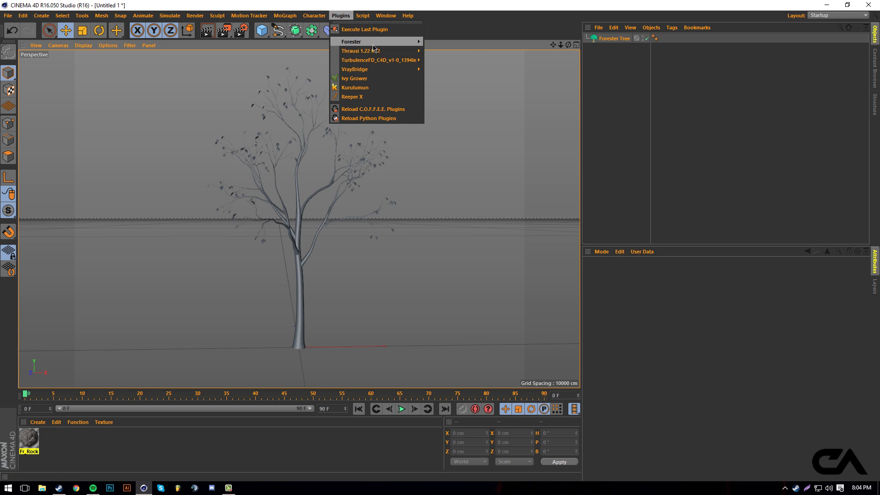
{"action": "left_click", "coordinate": [464, 165]}
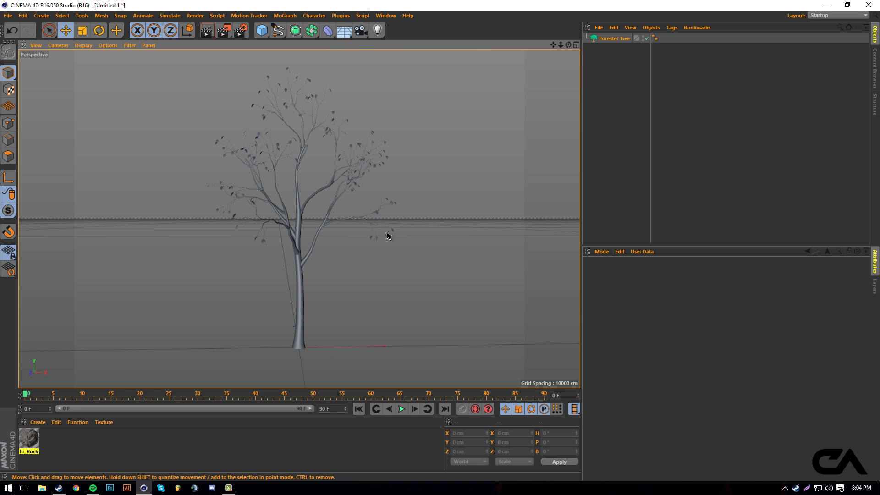
{"action": "left_click", "coordinate": [302, 203]}
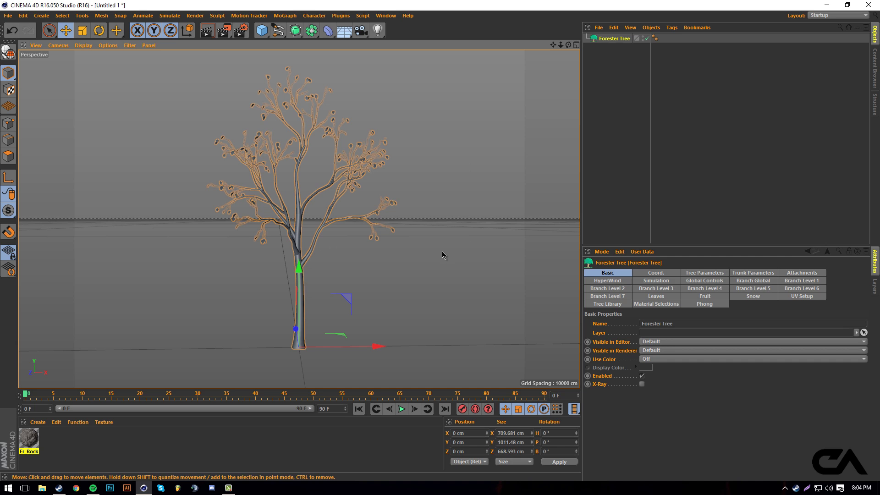
Step: Set the tree's trunk segments to 1 and the Branch Level 2 insertion count to 5
{"action": "left_click", "coordinate": [413, 249]}
{"action": "left_click", "coordinate": [351, 242]}
{"action": "left_click", "coordinate": [715, 274]}
{"action": "left_click", "coordinate": [756, 273]}
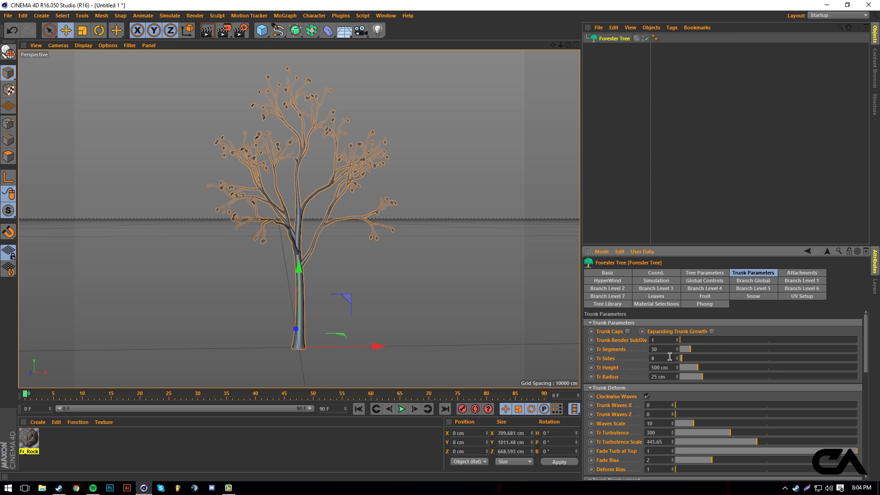
{"action": "mouse_move", "coordinate": [689, 349]}
{"action": "left_mouse_down"}
{"action": "mouse_move", "coordinate": [833, 350]}
{"action": "mouse_move", "coordinate": [555, 362]}
{"action": "mouse_move", "coordinate": [815, 354]}
{"action": "mouse_move", "coordinate": [659, 347]}
{"action": "mouse_move", "coordinate": [677, 351]}
{"action": "left_mouse_up"}
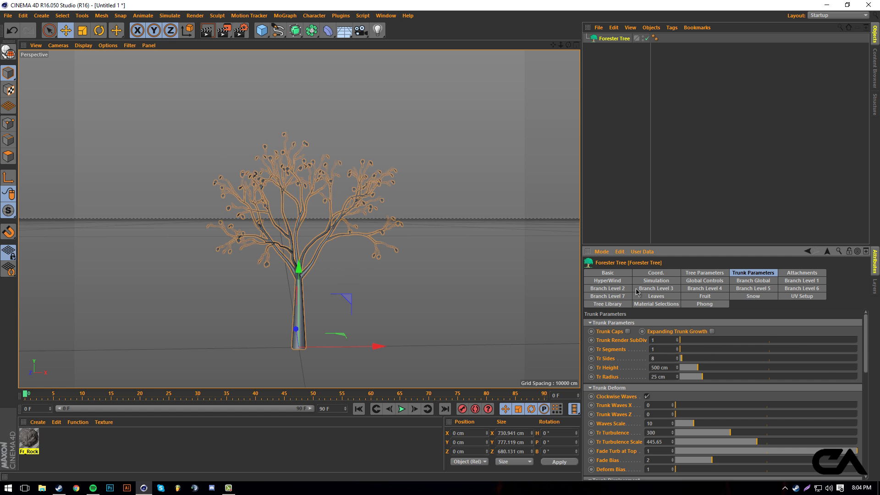
{"action": "left_click", "coordinate": [606, 288]}
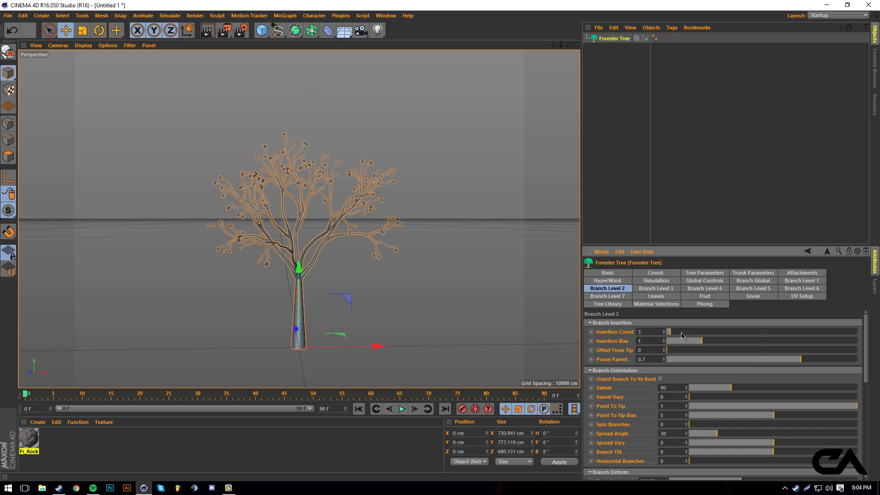
{"action": "mouse_move", "coordinate": [682, 335]}
{"action": "left_mouse_down"}
{"action": "mouse_move", "coordinate": [694, 335]}
{"action": "mouse_move", "coordinate": [674, 335]}
{"action": "left_mouse_up"}
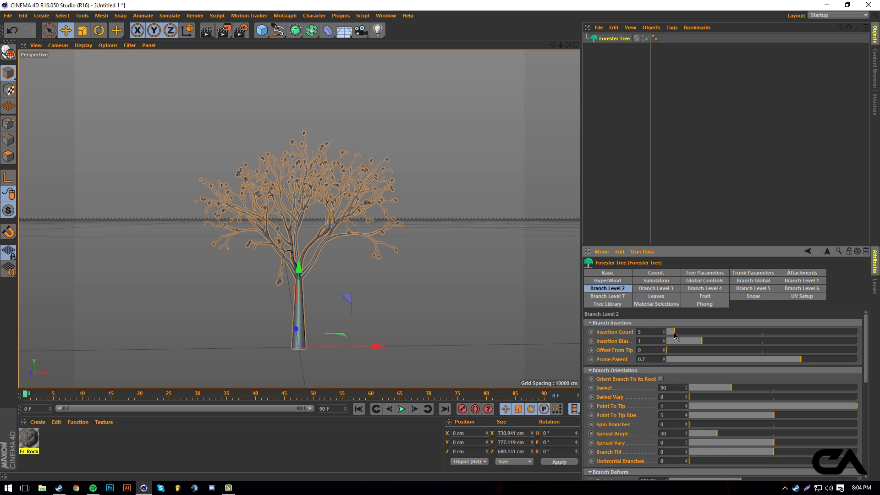
Step: Set the tree's insertion count to 7 on Branch Level 1 and 21 on Branch Level 3
{"action": "left_click", "coordinate": [782, 281]}
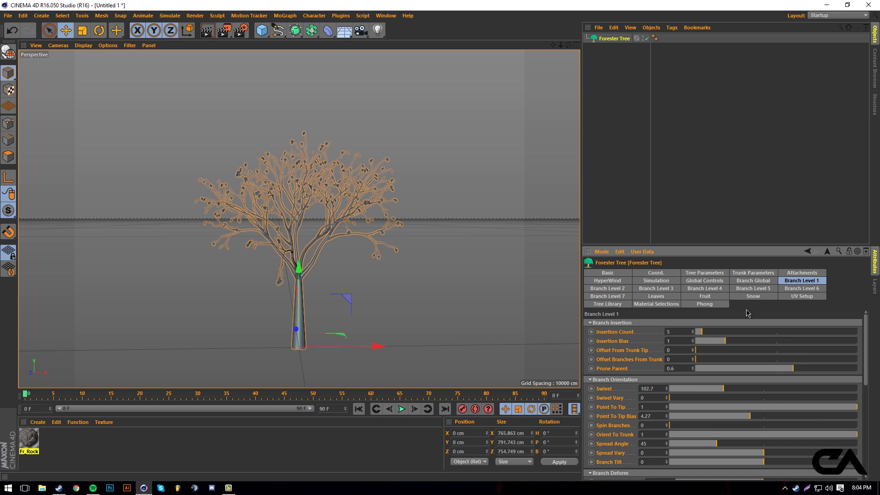
{"action": "mouse_move", "coordinate": [703, 336]}
{"action": "left_mouse_down"}
{"action": "mouse_move", "coordinate": [779, 332]}
{"action": "mouse_move", "coordinate": [695, 340]}
{"action": "left_mouse_up"}
{"action": "left_click", "coordinate": [619, 288]}
{"action": "mouse_move", "coordinate": [691, 340]}
{"action": "left_mouse_down"}
{"action": "mouse_move", "coordinate": [678, 330]}
{"action": "mouse_move", "coordinate": [706, 337]}
{"action": "left_mouse_up"}
{"action": "left_click", "coordinate": [656, 288]}
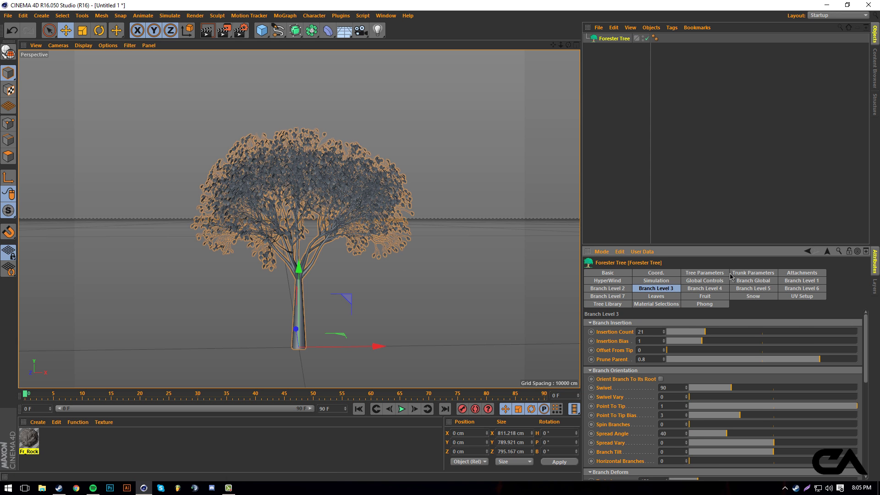
Step: Set the tree's global branch segments to 6
{"action": "left_click", "coordinate": [802, 281]}
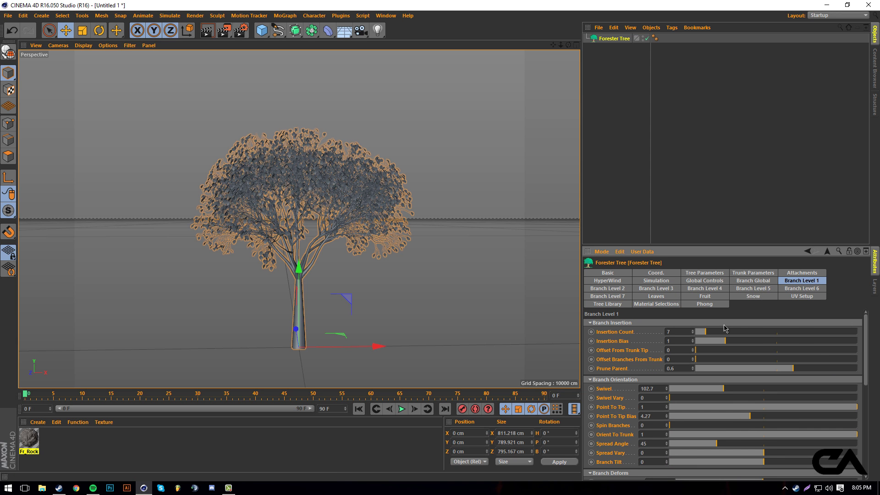
{"action": "left_click", "coordinate": [751, 281]}
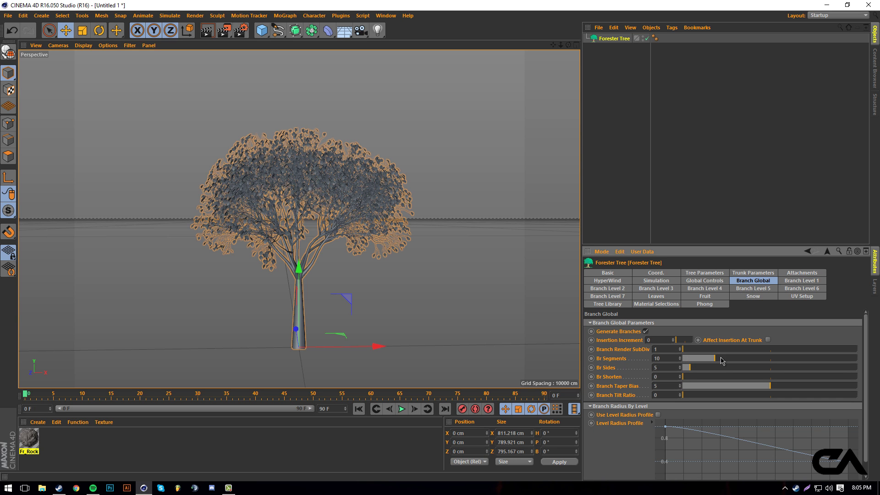
{"action": "left_click_drag", "start_coordinate": [721, 361], "coordinate": [701, 361]}
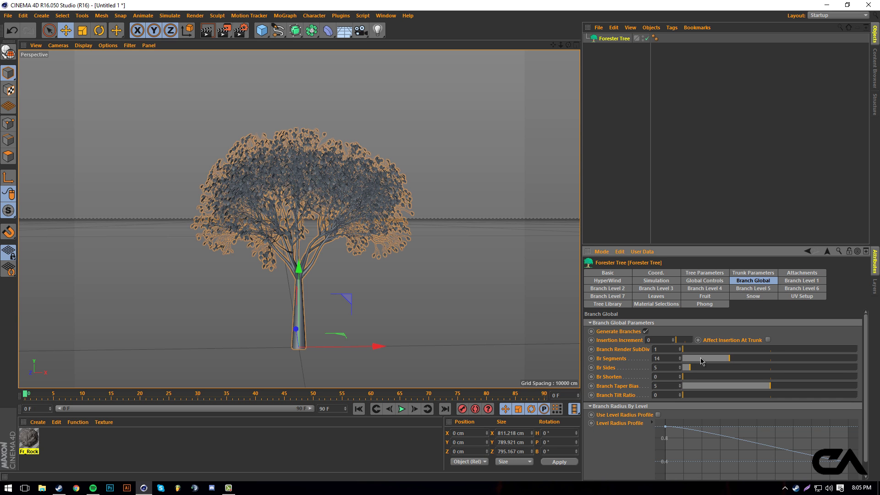
Step: Set the Branch Tilt of Branch Level 1 to 51.33 and greatly lengthen its branches
{"action": "left_click", "coordinate": [789, 282]}
{"action": "scroll", "coordinate": [753, 387], "scroll_direction": "down", "scroll_amount": 3}
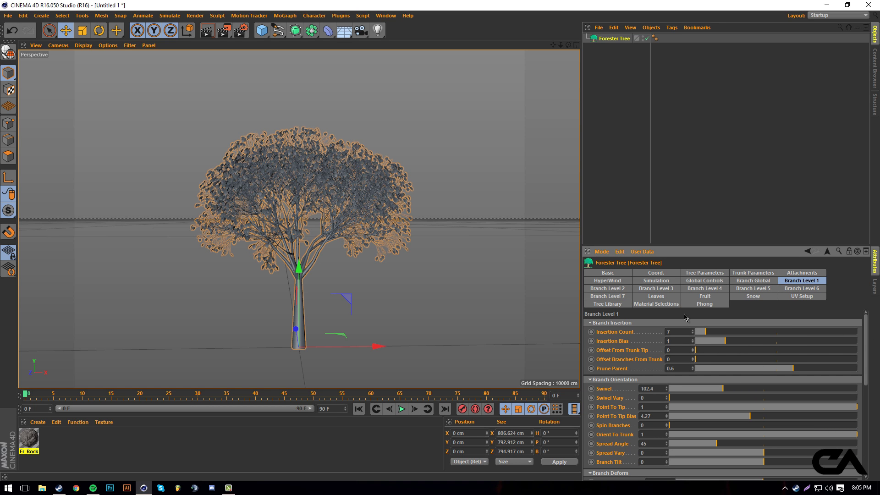
{"action": "left_click_drag", "start_coordinate": [866, 329], "coordinate": [867, 353]}
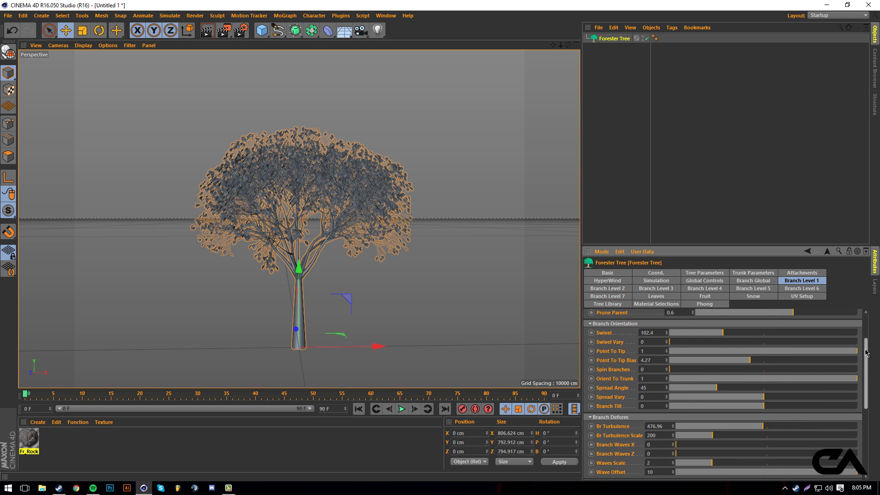
{"action": "left_click_drag", "start_coordinate": [764, 406], "coordinate": [819, 409]}
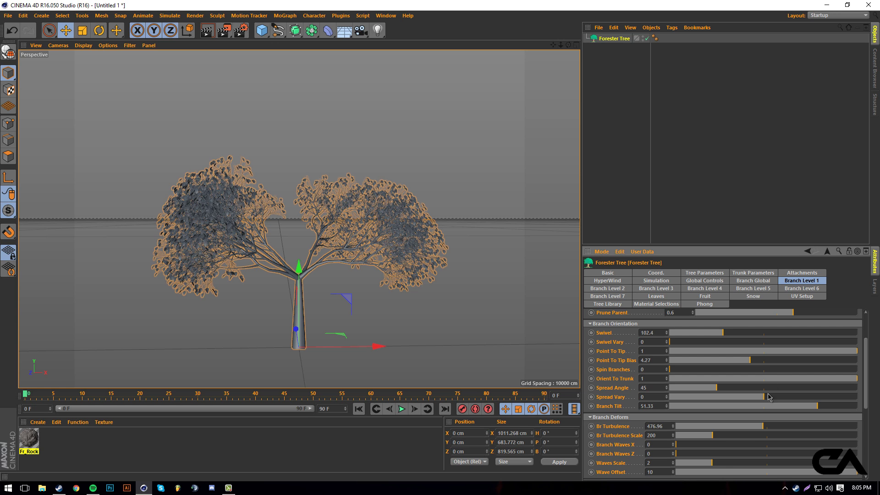
{"action": "left_click_drag", "start_coordinate": [866, 390], "coordinate": [859, 431]}
{"action": "left_click_drag", "start_coordinate": [709, 385], "coordinate": [806, 328]}
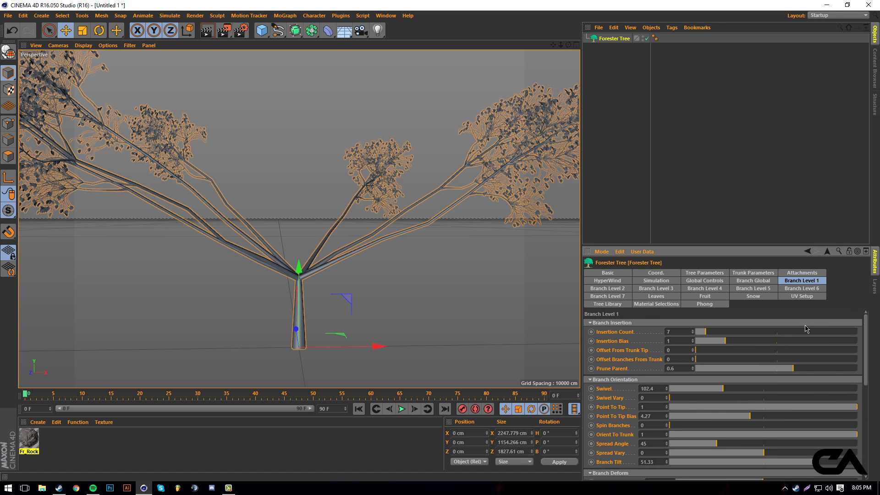
Step: Examine the tree's Snow, Basic, Tree Parameters and Trunk Parameters settings
{"action": "left_click", "coordinate": [754, 296]}
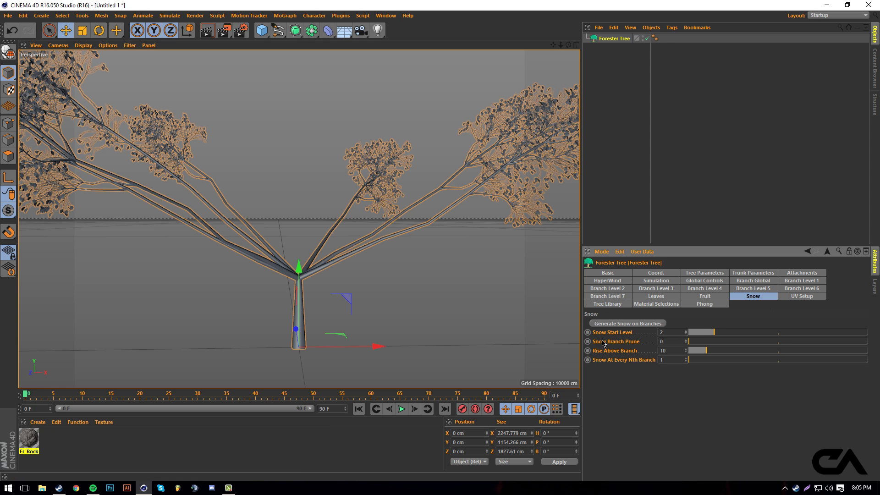
{"action": "left_click", "coordinate": [686, 335]}
{"action": "left_click", "coordinate": [686, 332]}
{"action": "left_click", "coordinate": [608, 276]}
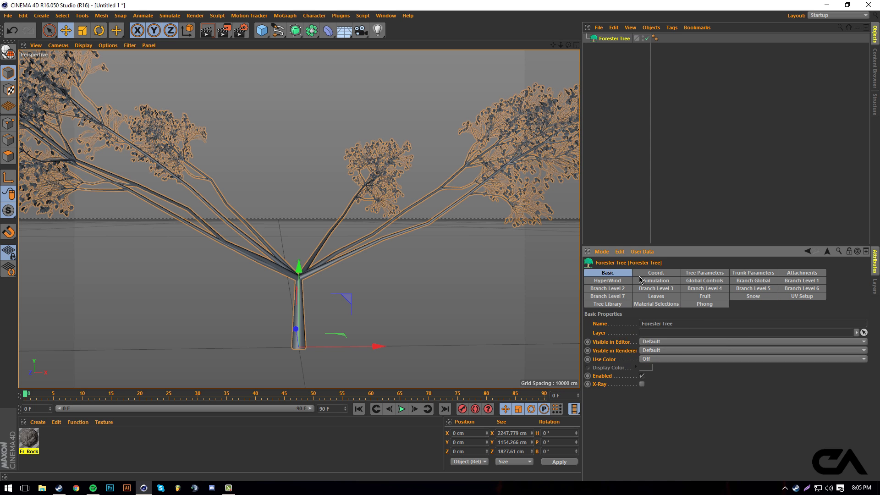
{"action": "left_click", "coordinate": [707, 273]}
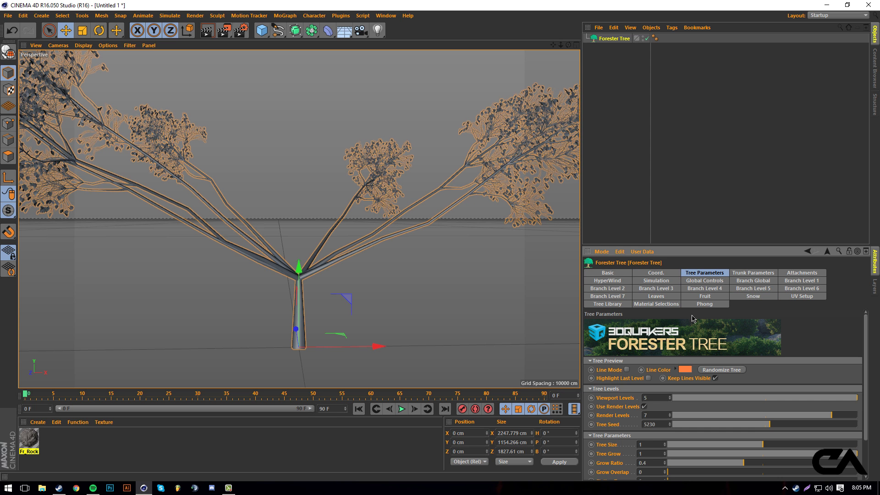
{"action": "left_click", "coordinate": [760, 271]}
{"action": "left_click", "coordinate": [723, 274]}
{"action": "left_click", "coordinate": [751, 274]}
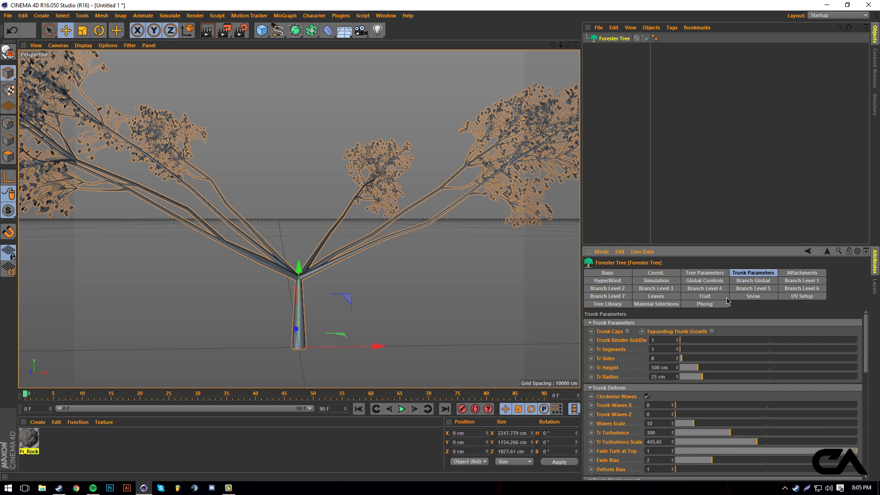
{"action": "left_click", "coordinate": [690, 341]}
Step: Set the Branch Level 1 insertion count to 24 and view the whole tree
{"action": "left_click", "coordinate": [800, 281]}
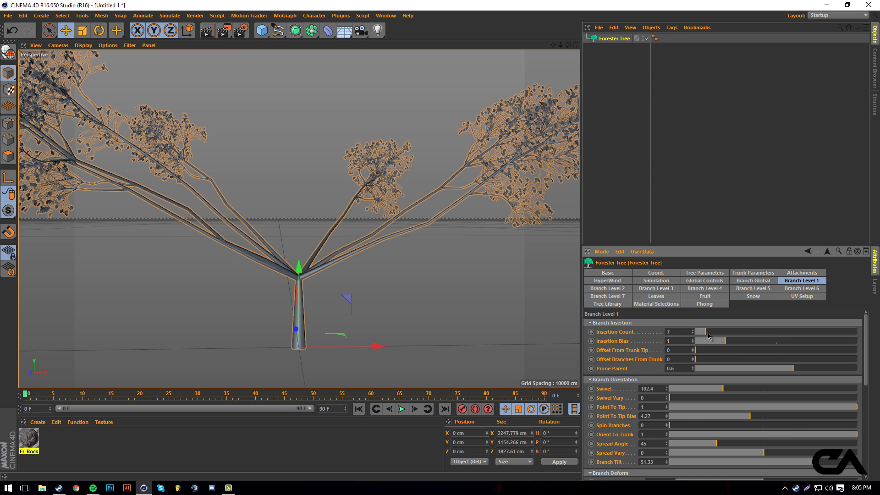
{"action": "left_click_drag", "start_coordinate": [708, 336], "coordinate": [732, 337]}
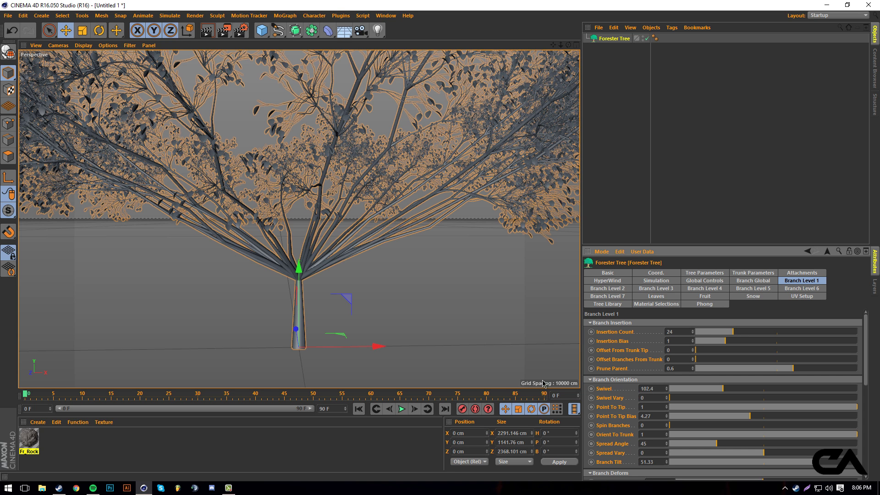
{"action": "left_click", "coordinate": [429, 291]}
{"action": "scroll", "coordinate": [427, 286], "scroll_direction": "down", "scroll_amount": 3}
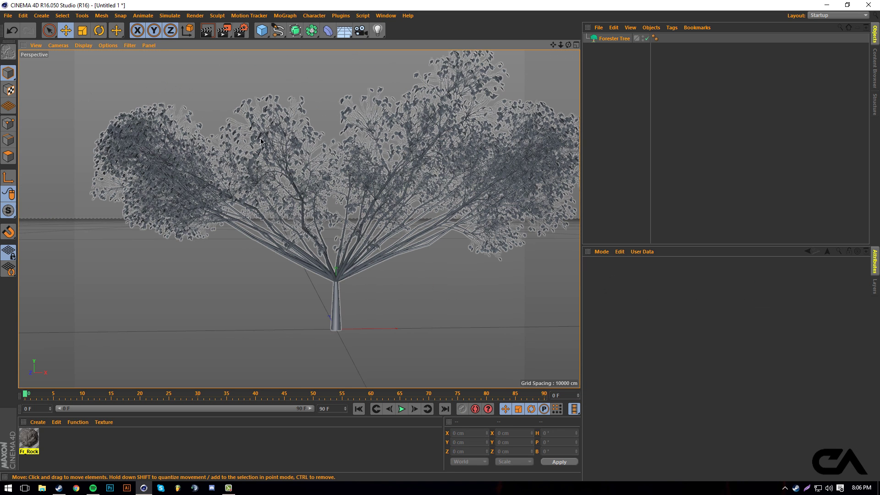
Step: Delete the modified Forester Tree and add a fresh Forester Tree object
{"action": "left_click", "coordinate": [476, 116]}
{"action": "key", "text": "Delete"}
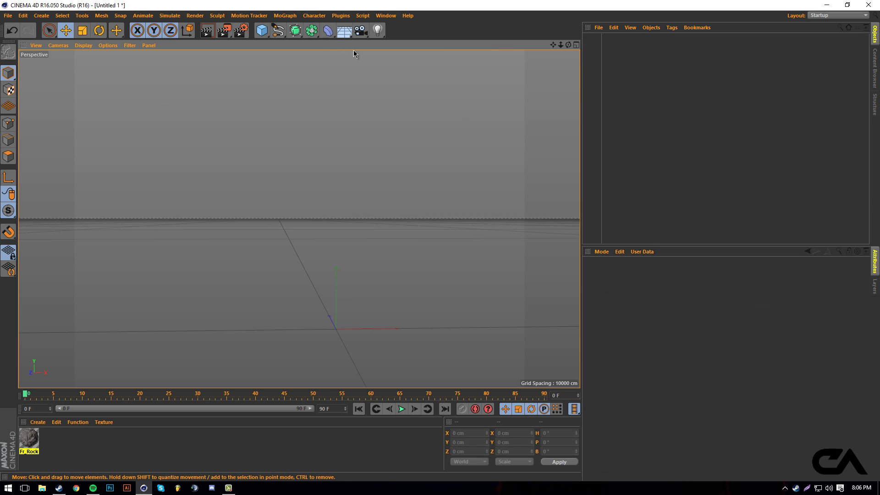
{"action": "left_click", "coordinate": [341, 15]}
{"action": "mouse_move", "coordinate": [367, 54]}
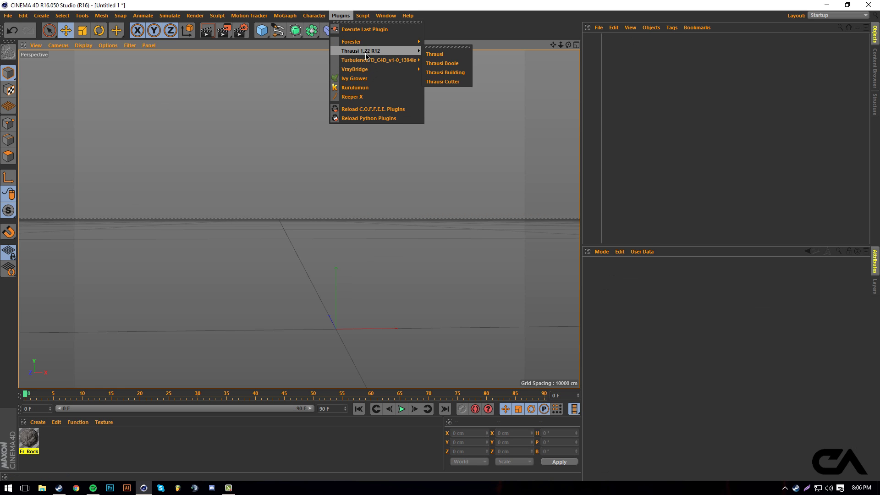
{"action": "left_click", "coordinate": [441, 52]}
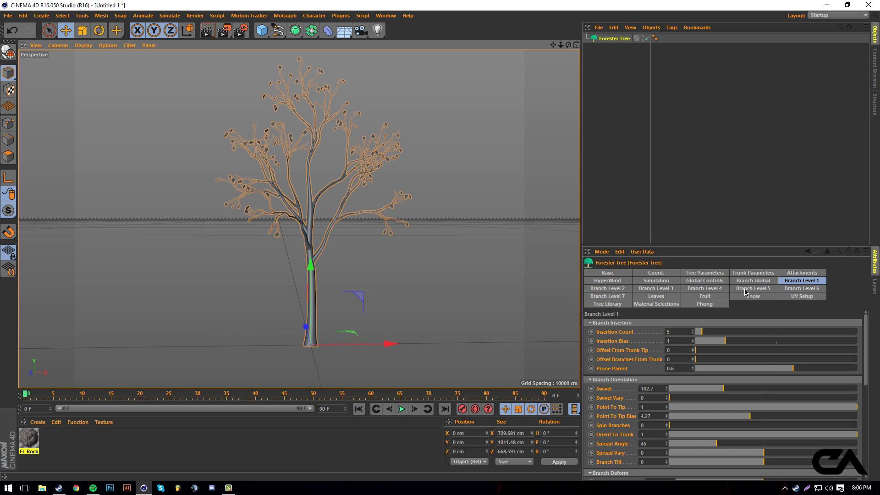
Step: Set the new tree's Branch Level 1 insertion count to 20 and generate snow on its branches
{"action": "left_click", "coordinate": [724, 331]}
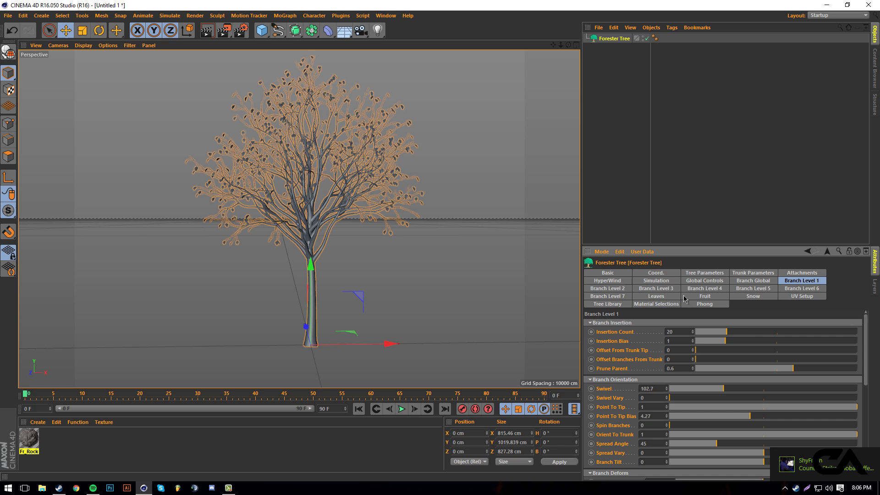
{"action": "left_click", "coordinate": [743, 296]}
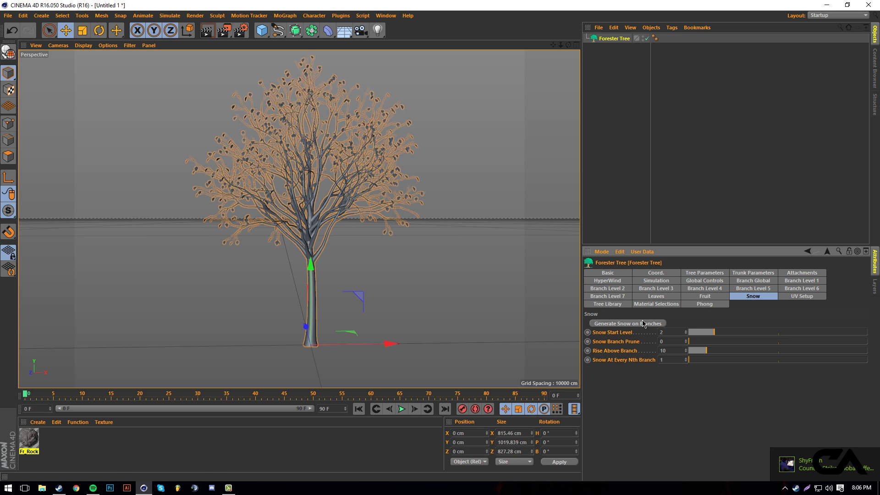
{"action": "left_click", "coordinate": [624, 323]}
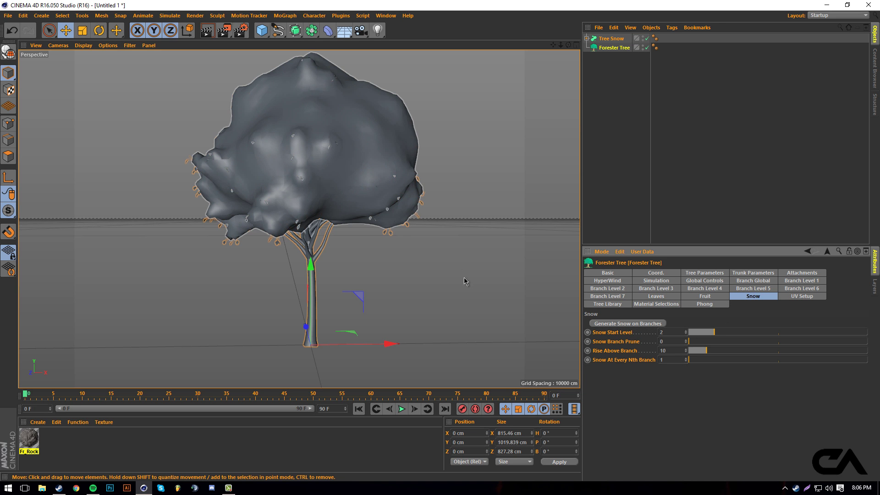
Step: Render a preview of the snow-covered tree in the perspective view
{"action": "left_click", "coordinate": [187, 54]}
{"action": "left_click", "coordinate": [210, 31]}
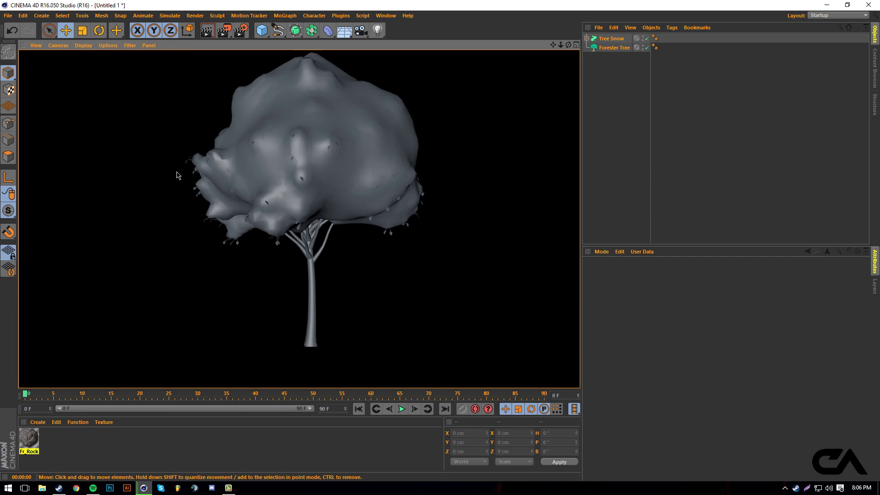
{"action": "left_click", "coordinate": [141, 168]}
Step: Delete the Tree Snow object and reselect the Forester Tree
{"action": "left_click", "coordinate": [340, 73]}
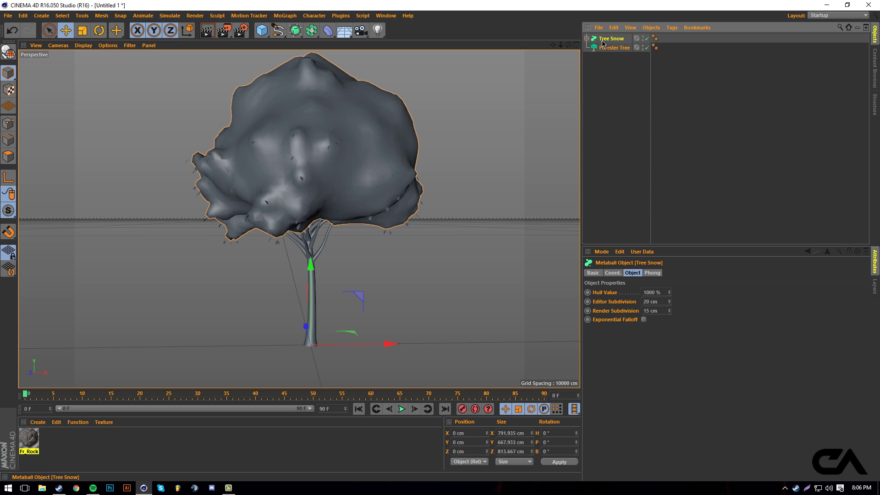
{"action": "key", "text": "Delete"}
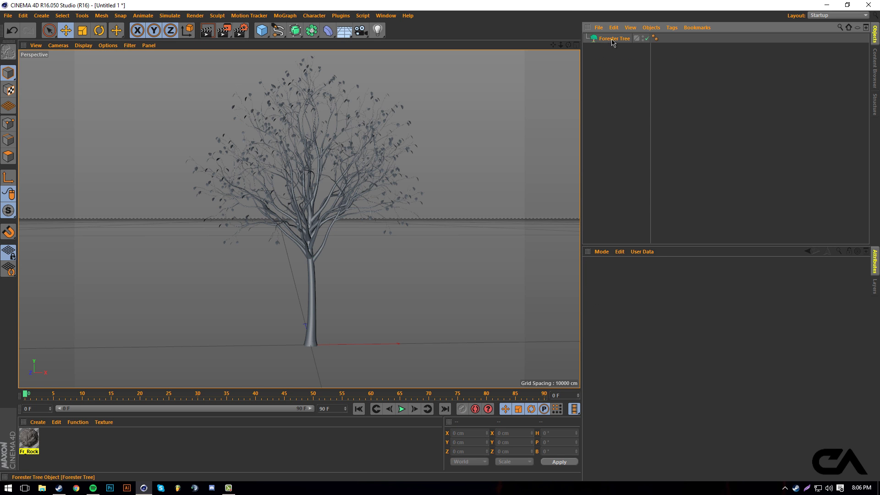
{"action": "left_click", "coordinate": [613, 39]}
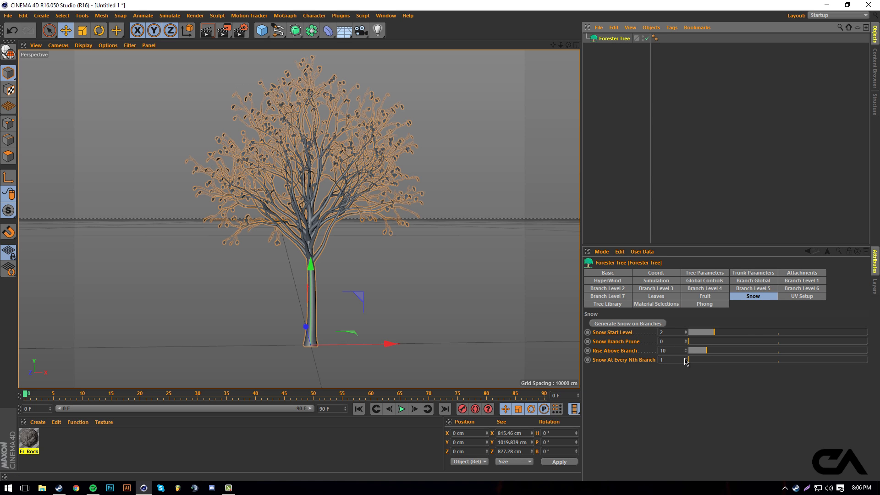
Step: Toggle the Fruits ON option in the tree's fruit settings
{"action": "left_click", "coordinate": [705, 296]}
{"action": "scroll", "coordinate": [759, 352], "scroll_direction": "down", "scroll_amount": 3}
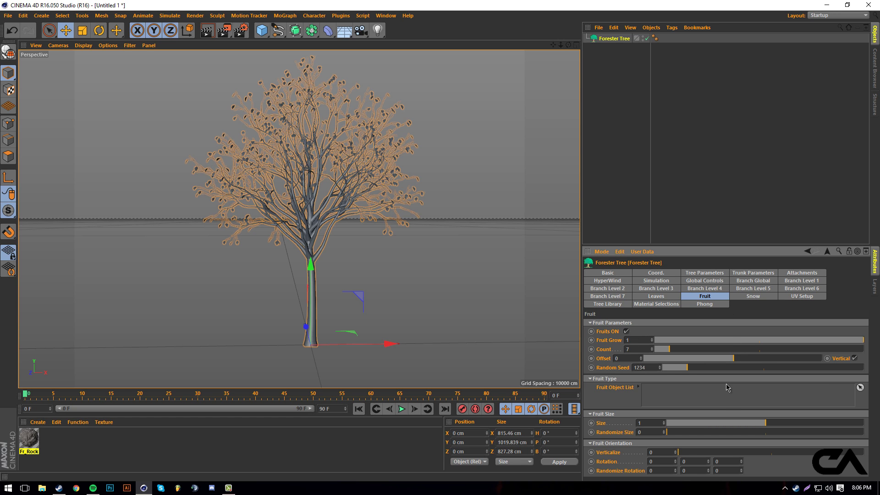
{"action": "left_click", "coordinate": [626, 331]}
Step: Examine the tree's UV Setup, Material Selections, Tree Library and Branch Level 3 settings
{"action": "left_click", "coordinate": [782, 296]}
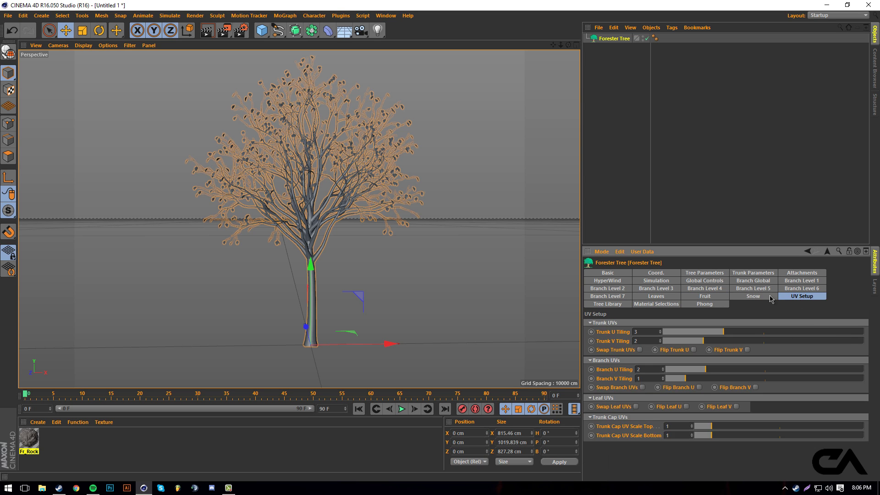
{"action": "left_click", "coordinate": [770, 297]}
{"action": "left_click", "coordinate": [683, 305]}
{"action": "left_click", "coordinate": [664, 305]}
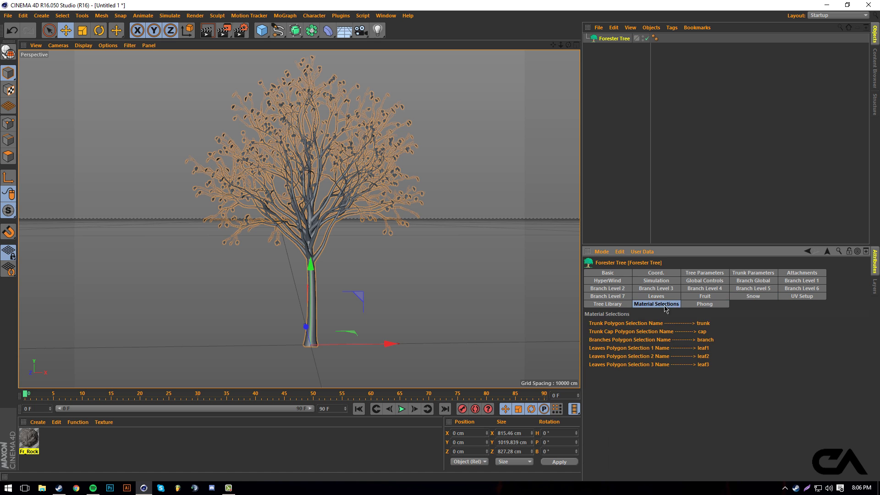
{"action": "left_click", "coordinate": [607, 304]}
{"action": "left_click", "coordinate": [609, 289]}
{"action": "left_click", "coordinate": [637, 281]}
{"action": "left_click", "coordinate": [678, 288]}
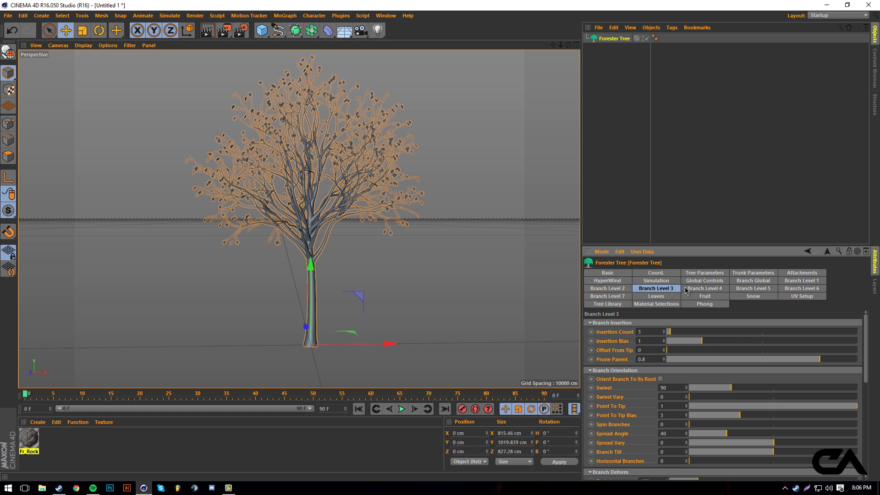
Step: Examine the tree's Branch Level 4 and Tree Parameters settings and browse the presets in the Tree Library
{"action": "left_click", "coordinate": [687, 289]}
{"action": "left_click", "coordinate": [704, 273]}
{"action": "scroll", "coordinate": [734, 394], "scroll_direction": "down", "scroll_amount": 2}
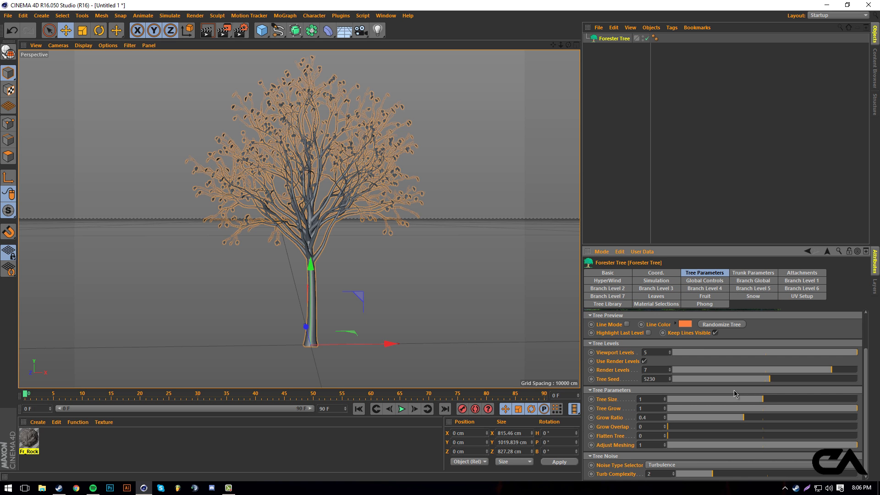
{"action": "scroll", "coordinate": [734, 395], "scroll_direction": "up", "scroll_amount": 2}
{"action": "left_click", "coordinate": [607, 303]}
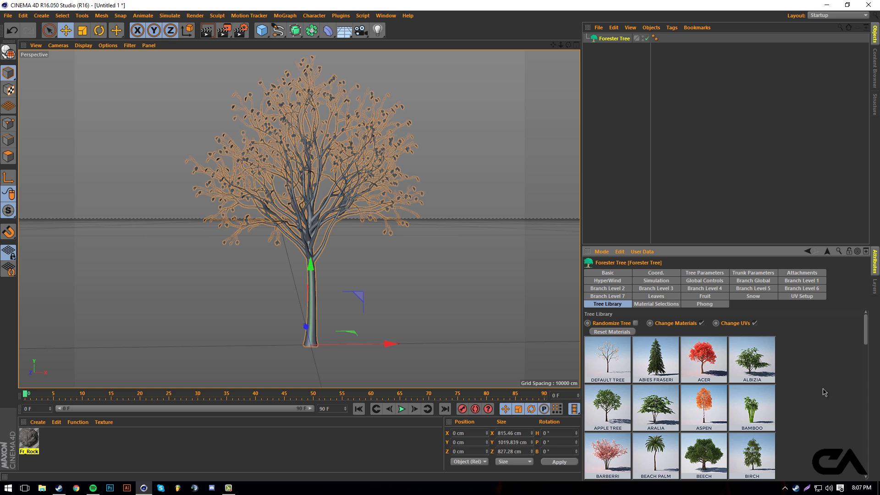
{"action": "scroll", "coordinate": [825, 394], "scroll_direction": "down", "scroll_amount": 15}
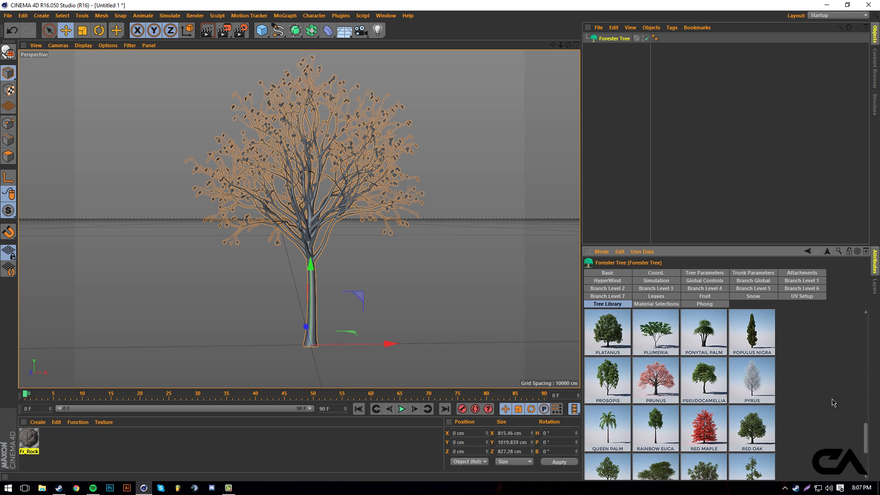
{"action": "left_click", "coordinate": [412, 285]}
{"action": "left_click", "coordinate": [300, 208]}
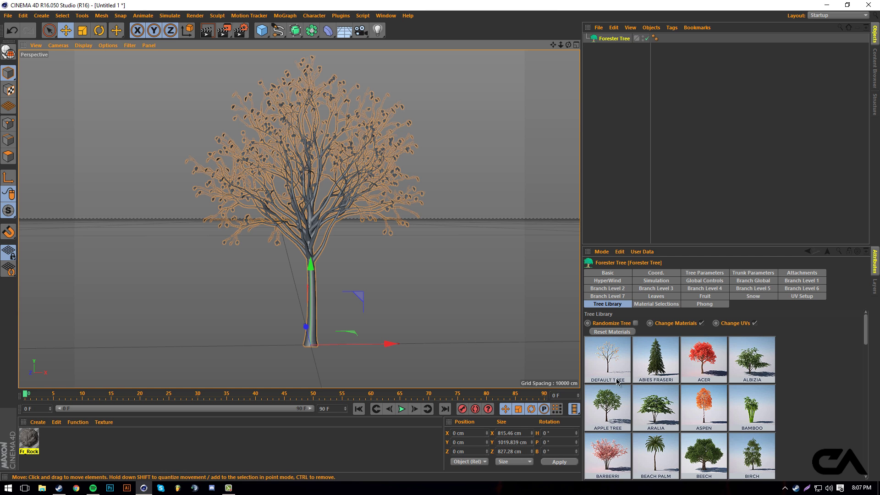
Step: Load the Acer preset from the Tree Library and render a preview of the whole tree in the perspective view
{"action": "left_click", "coordinate": [710, 363]}
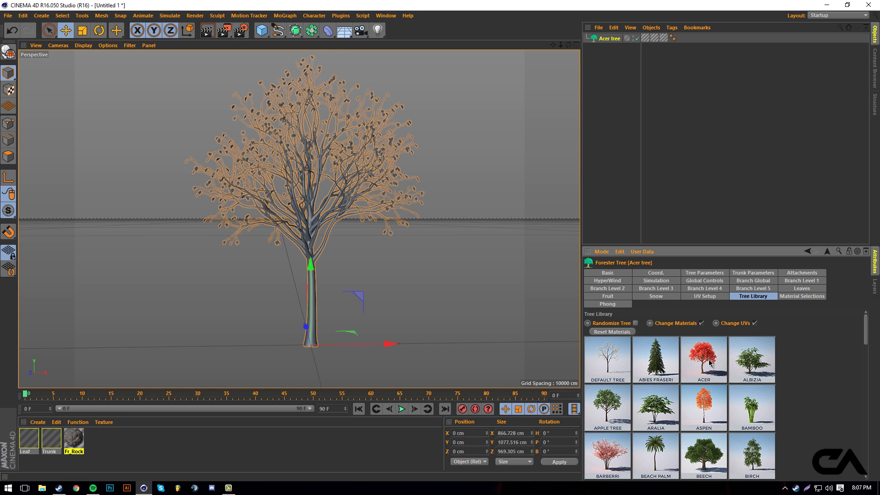
{"action": "left_click", "coordinate": [103, 300]}
{"action": "left_click_drag", "start_coordinate": [553, 45], "coordinate": [436, 246]}
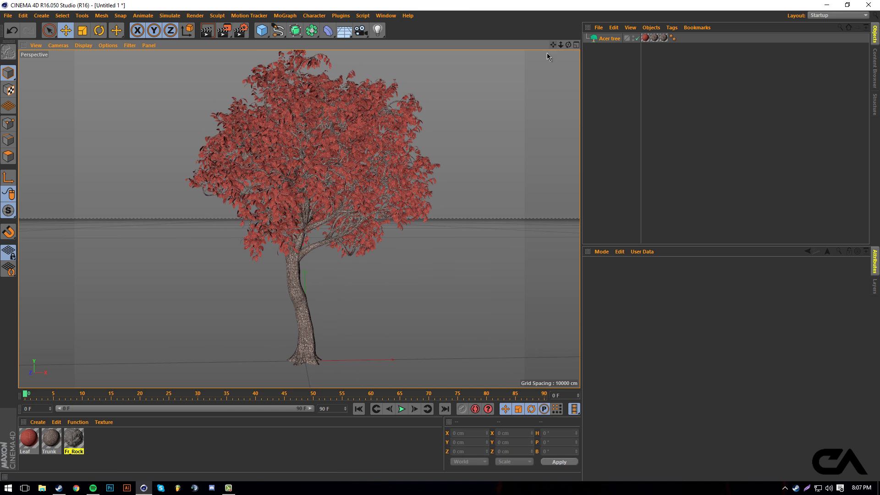
{"action": "left_click", "coordinate": [207, 31]}
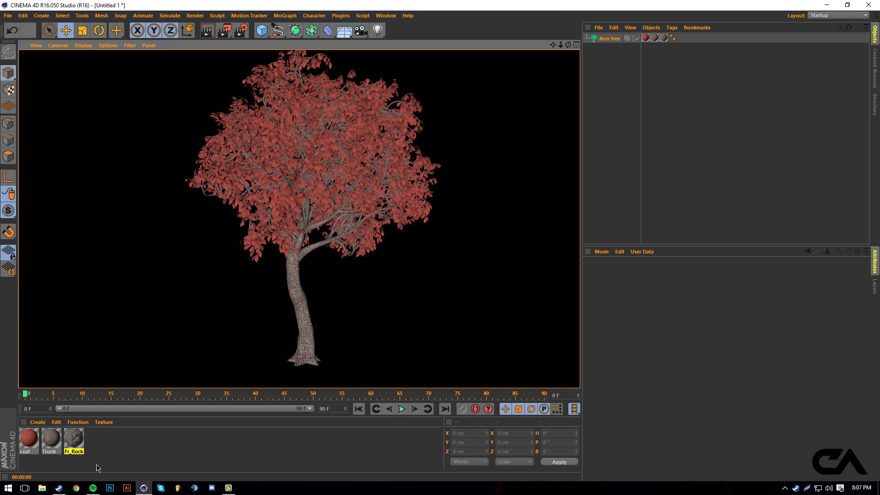
Step: Enable displacement on the Trunk material with the Grungy 11_DIFF texture, 59% strength and Sub-Polygon Displacement, without copying the image to the project
{"action": "left_click", "coordinate": [50, 439]}
{"action": "double_click", "coordinate": [47, 444]}
{"action": "left_click_drag", "start_coordinate": [223, 64], "coordinate": [595, 107]}
{"action": "left_click", "coordinate": [534, 291]}
{"action": "left_click", "coordinate": [555, 291]}
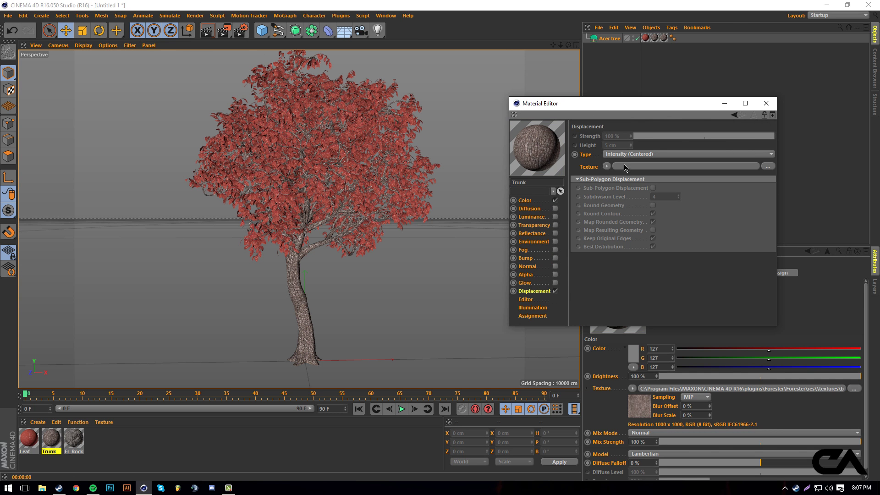
{"action": "left_click", "coordinate": [616, 172]}
{"action": "left_click", "coordinate": [596, 185]}
{"action": "double_click", "coordinate": [594, 193]}
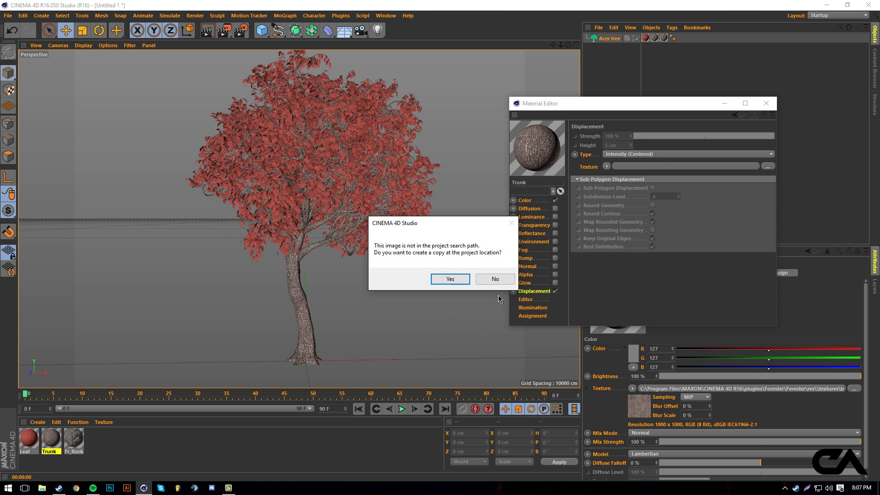
{"action": "left_click", "coordinate": [500, 283]}
{"action": "mouse_move", "coordinate": [751, 136]}
{"action": "left_mouse_down"}
{"action": "mouse_move", "coordinate": [725, 136]}
{"action": "mouse_move", "coordinate": [746, 136]}
{"action": "left_mouse_up"}
{"action": "left_click", "coordinate": [653, 223]}
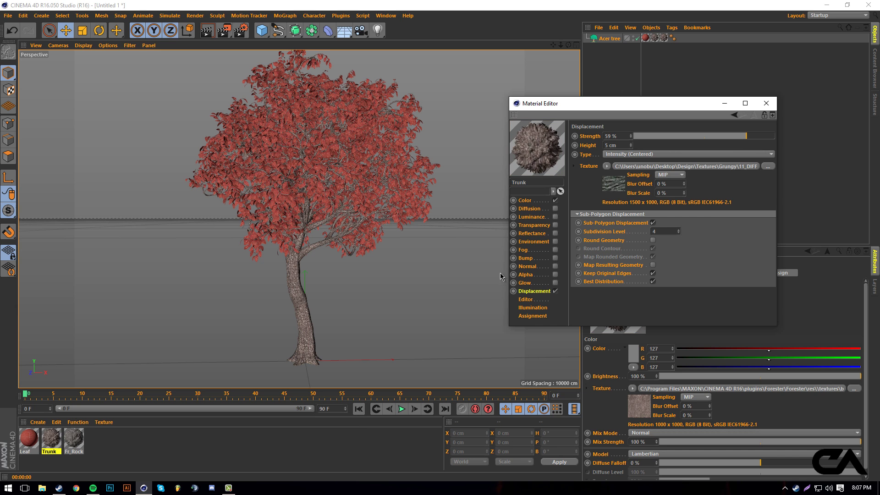
Step: Enable bump on the Trunk material with the Grungy 11_DIFF texture at 100% strength, without copying the image to the project
{"action": "left_click", "coordinate": [527, 266]}
{"action": "left_click", "coordinate": [554, 266]}
{"action": "left_click", "coordinate": [651, 159]}
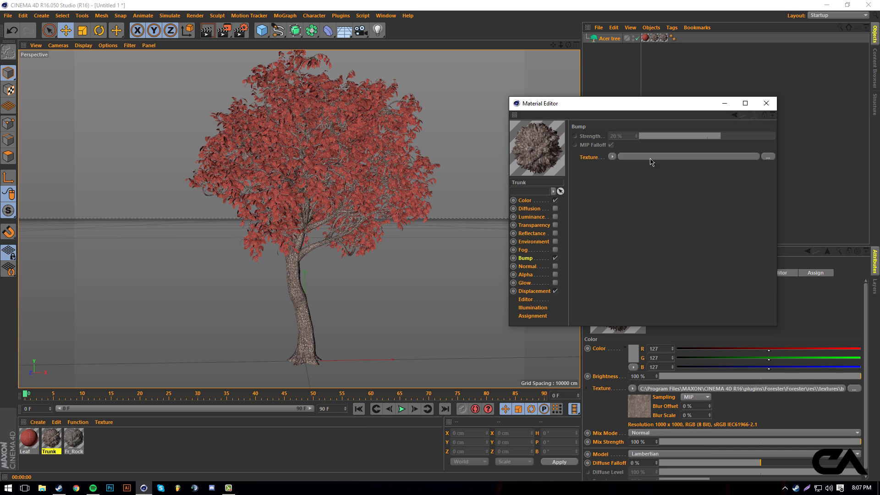
{"action": "double_click", "coordinate": [596, 186]}
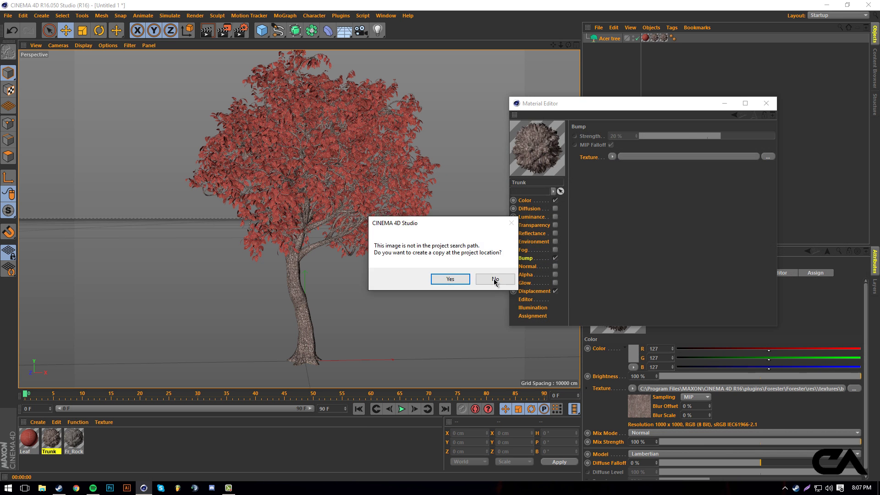
{"action": "left_click", "coordinate": [492, 277]}
{"action": "left_click_drag", "start_coordinate": [724, 137], "coordinate": [795, 132]}
{"action": "left_click", "coordinate": [766, 103]}
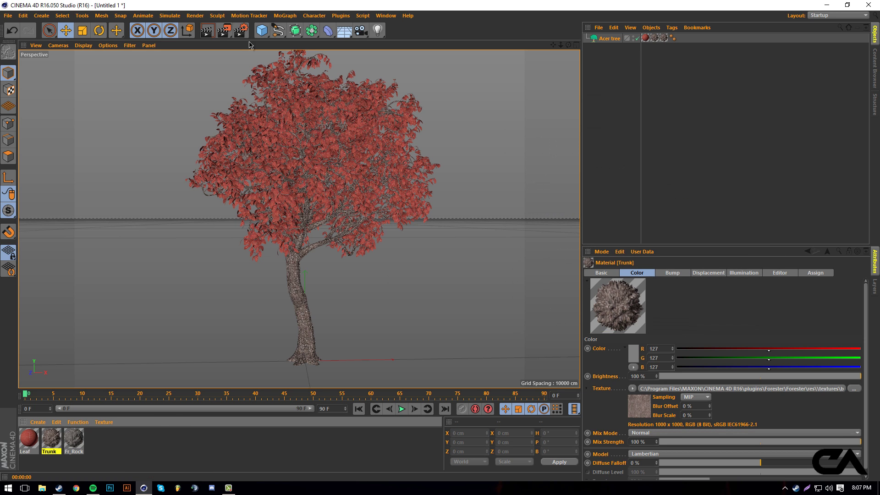
Step: Render a preview of the Acer tree, limiting it to a region around the trunk
{"action": "left_click", "coordinate": [208, 31]}
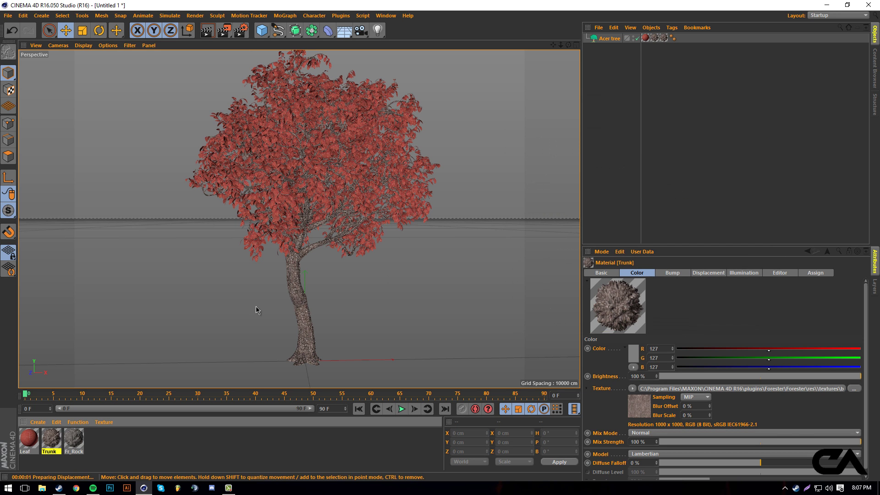
{"action": "left_click", "coordinate": [242, 308]}
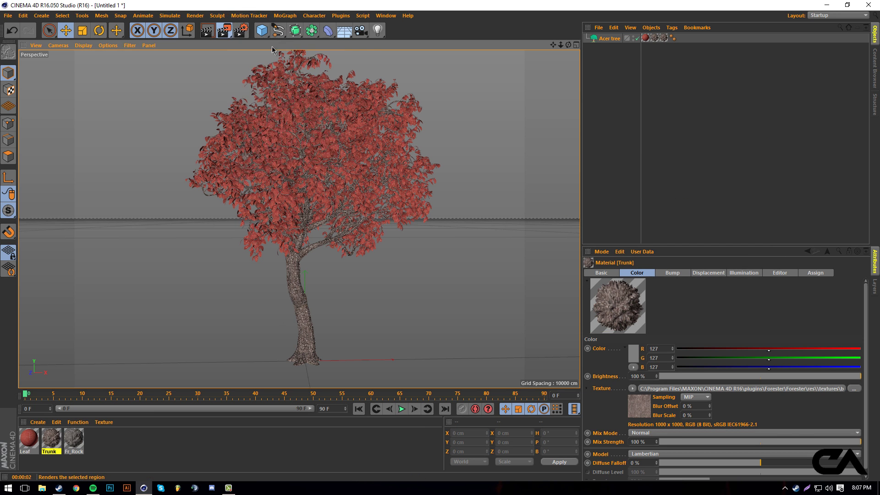
{"action": "left_click", "coordinate": [224, 30]}
{"action": "left_click_drag", "start_coordinate": [263, 274], "coordinate": [344, 350]}
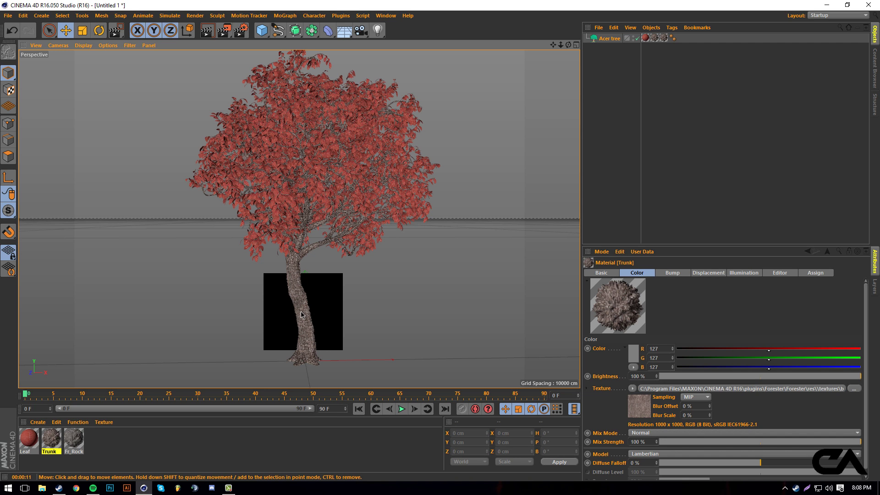
{"action": "key", "text": "alt+r"}
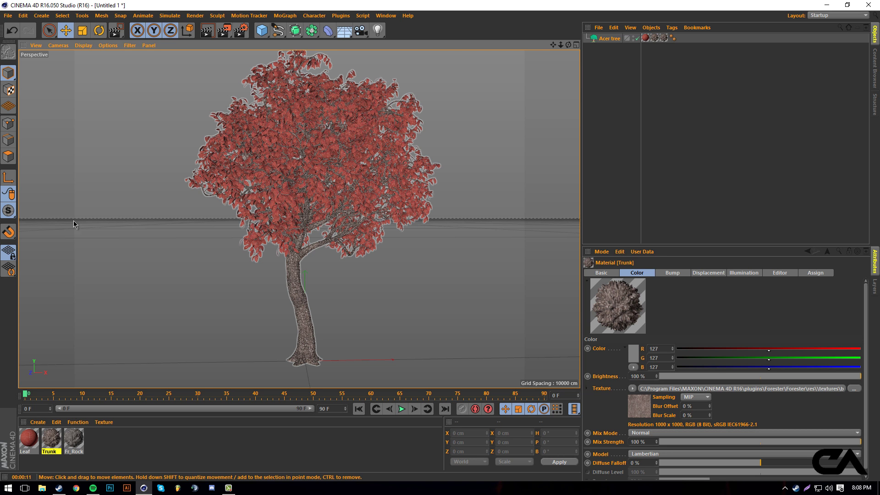
Step: Disable the Bump and Displacement channels of the Trunk material and close its editor
{"action": "left_click", "coordinate": [31, 444]}
{"action": "left_click", "coordinate": [44, 458]}
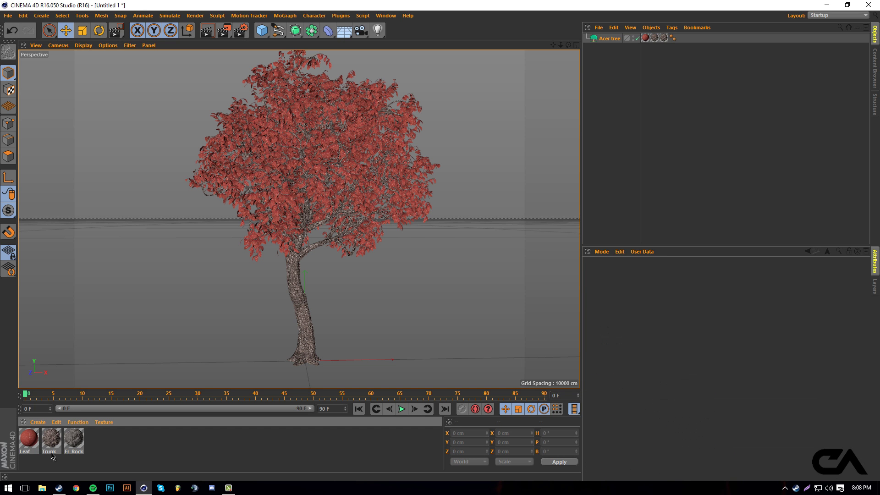
{"action": "double_click", "coordinate": [59, 446]}
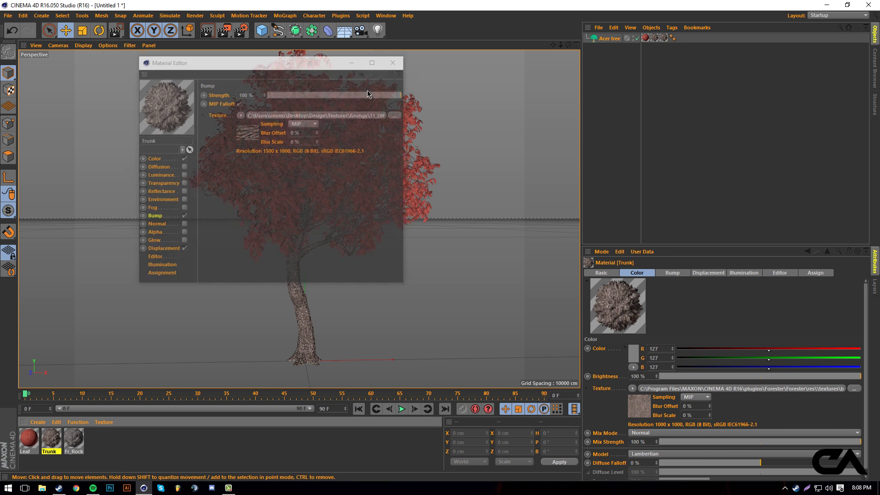
{"action": "double_click", "coordinate": [46, 433]}
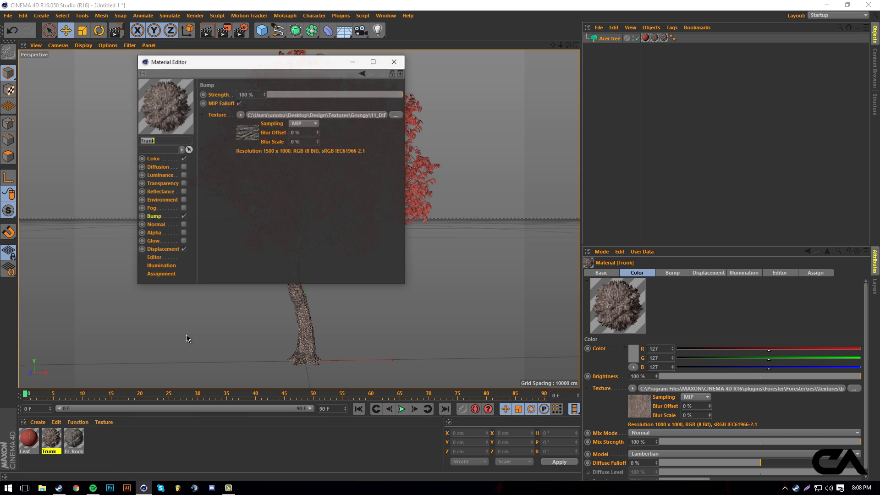
{"action": "left_click", "coordinate": [183, 216]}
{"action": "left_click", "coordinate": [183, 249]}
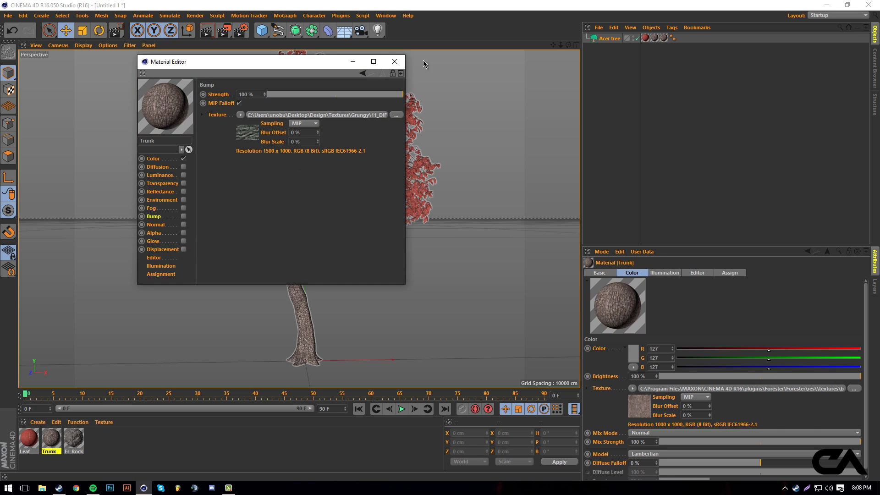
{"action": "left_click", "coordinate": [395, 61]}
Step: Reselect the tree and try the Aralia, Acer and Beach Palm presets from the Tree Library
{"action": "left_click", "coordinate": [593, 38]}
{"action": "left_click", "coordinate": [670, 400]}
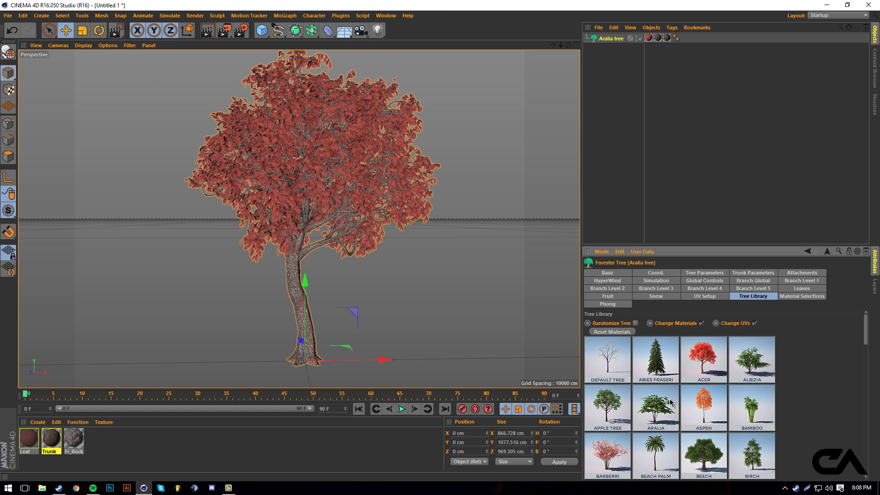
{"action": "left_click", "coordinate": [700, 350]}
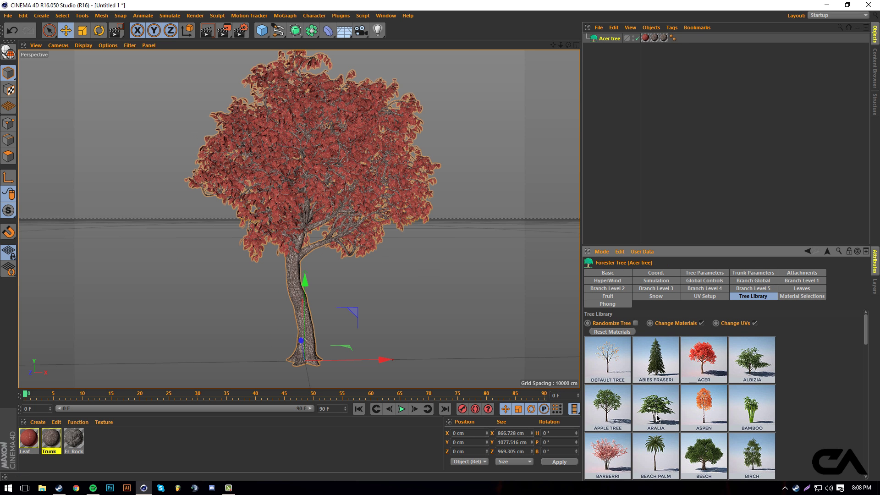
{"action": "left_click", "coordinate": [654, 422]}
{"action": "left_click", "coordinate": [665, 443]}
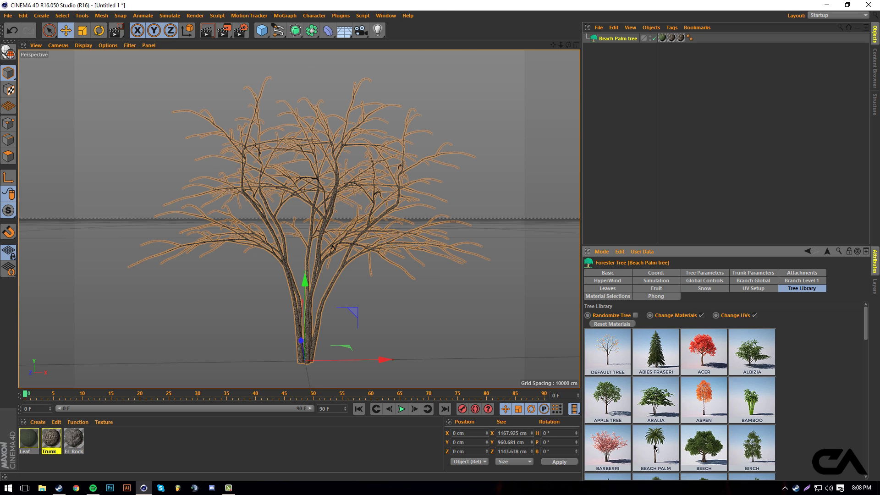
Step: Load the Beech preset and render a preview of the tree in the perspective view
{"action": "left_click", "coordinate": [706, 438]}
{"action": "scroll", "coordinate": [405, 316], "scroll_direction": "down", "scroll_amount": 5}
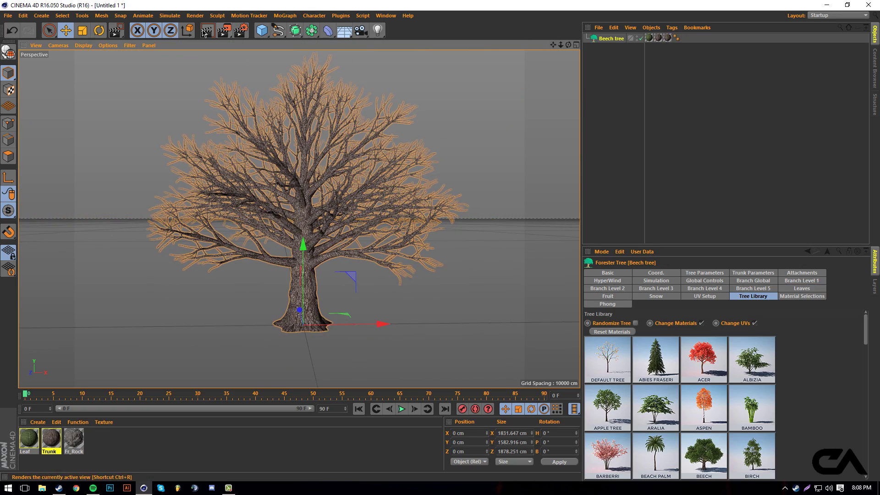
{"action": "key", "text": "ctrl+r"}
{"action": "left_click", "coordinate": [92, 167]}
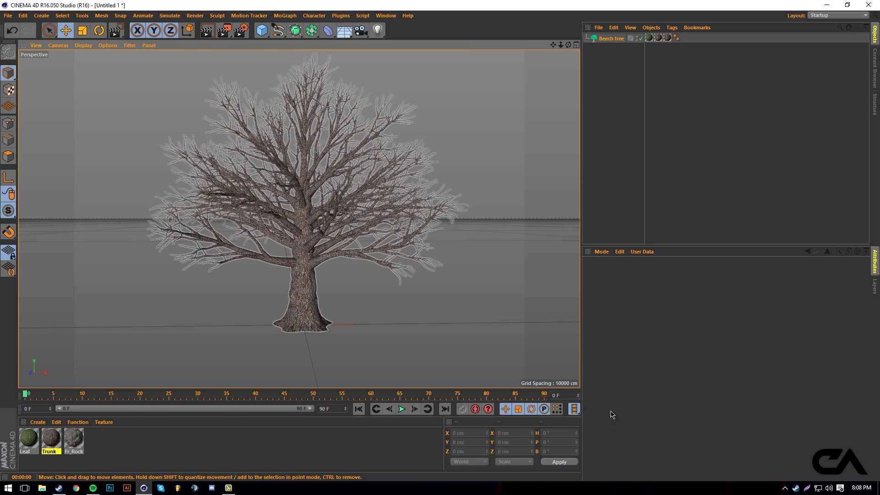
Step: Reselect the tree and try the Ceiba and Blue Spruce presets from the Tree Library
{"action": "left_click", "coordinate": [357, 238]}
{"action": "scroll", "coordinate": [701, 431], "scroll_direction": "down", "scroll_amount": 3}
{"action": "left_click", "coordinate": [704, 414]}
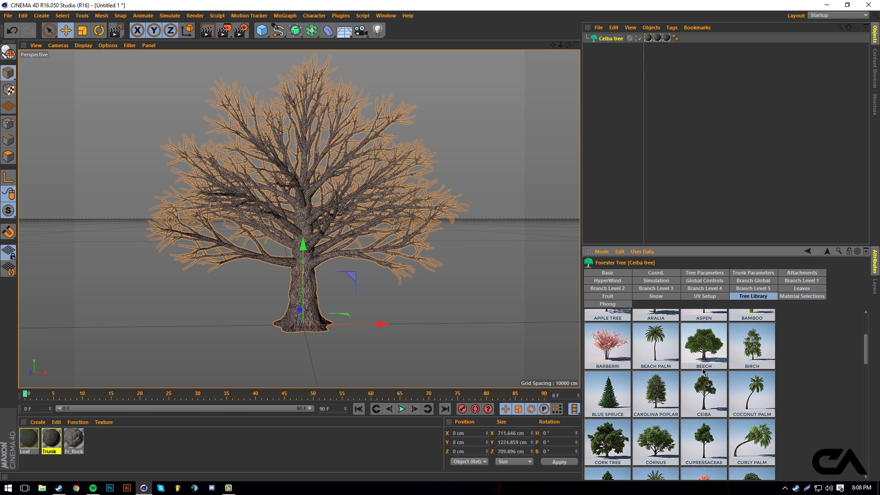
{"action": "left_click", "coordinate": [646, 413]}
{"action": "left_click", "coordinate": [617, 411]}
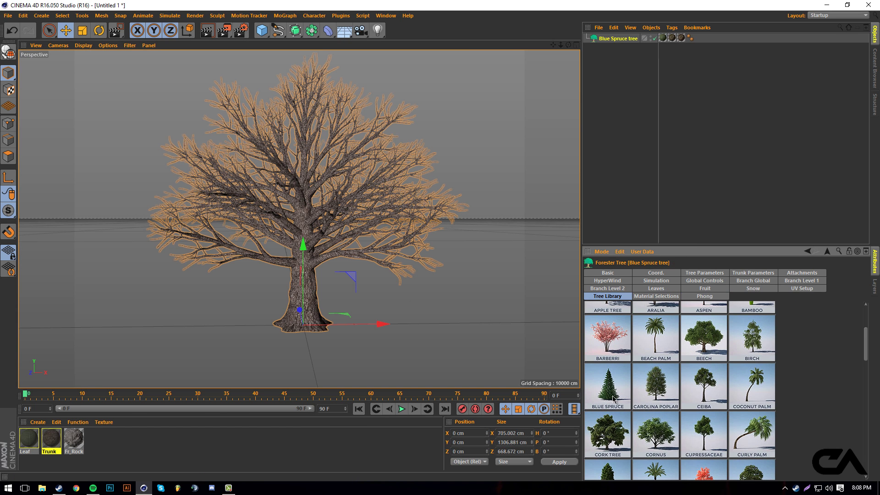
Step: Try the Maple and Red Maple presets and settle on the Pyrus preset for the tree
{"action": "scroll", "coordinate": [622, 413], "scroll_direction": "down", "scroll_amount": 5}
{"action": "left_click", "coordinate": [624, 414]}
{"action": "left_click", "coordinate": [654, 413]}
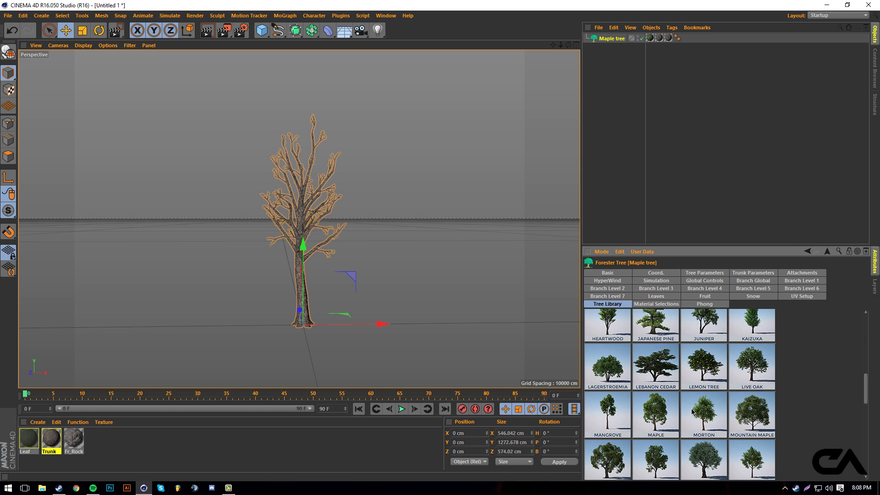
{"action": "left_click", "coordinate": [693, 412]}
{"action": "scroll", "coordinate": [691, 411], "scroll_direction": "down", "scroll_amount": 5}
{"action": "left_click", "coordinate": [672, 421]}
{"action": "left_click", "coordinate": [702, 424]}
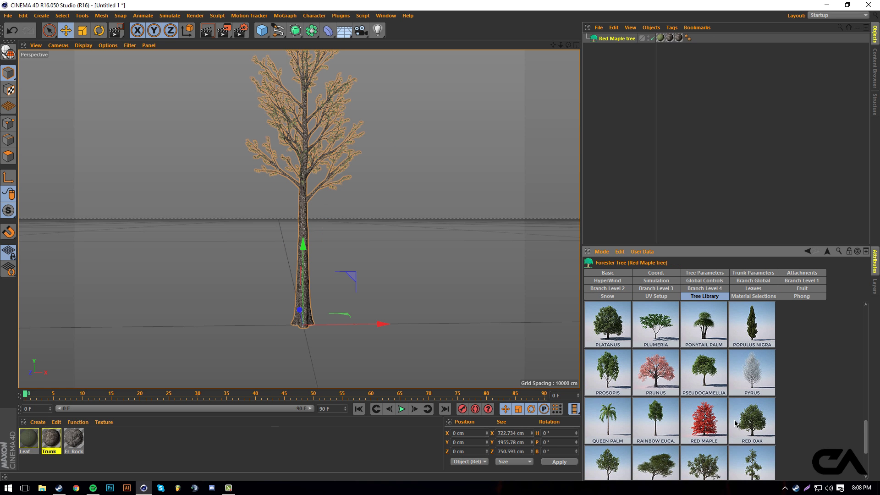
{"action": "left_click", "coordinate": [723, 404]}
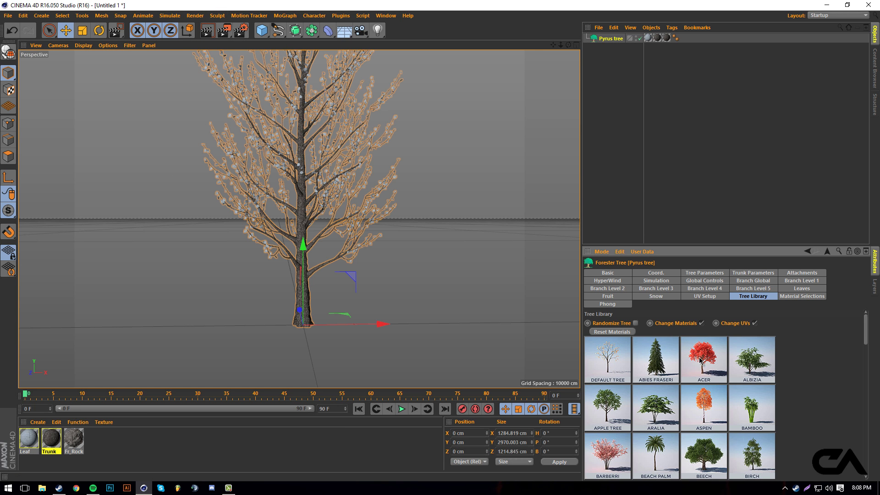
Step: Examine the Pyrus tree's simulation, HyperWind, fruit, snow, branch, attachment, trunk and Tree Parameters settings
{"action": "left_click", "coordinate": [699, 281]}
{"action": "left_click", "coordinate": [700, 288]}
{"action": "left_click", "coordinate": [660, 287]}
{"action": "left_click", "coordinate": [664, 281]}
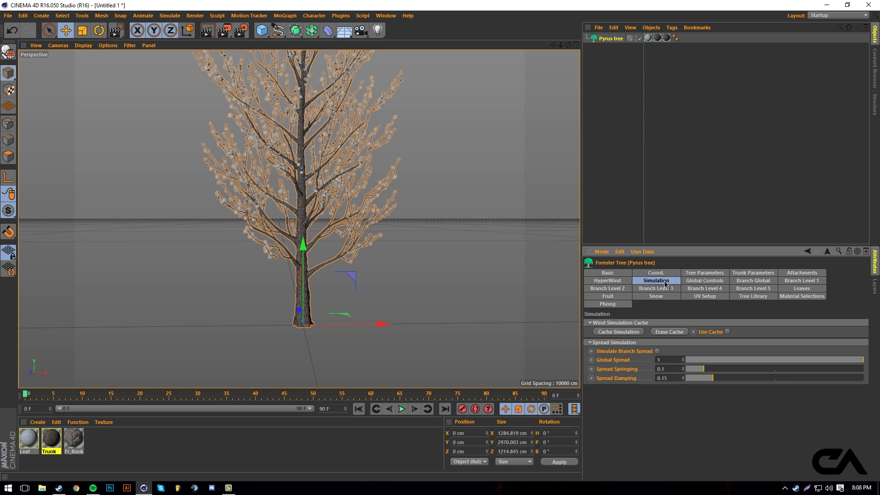
{"action": "left_click", "coordinate": [622, 283]}
{"action": "left_click", "coordinate": [605, 296]}
{"action": "left_click", "coordinate": [614, 289]}
{"action": "left_click", "coordinate": [647, 294]}
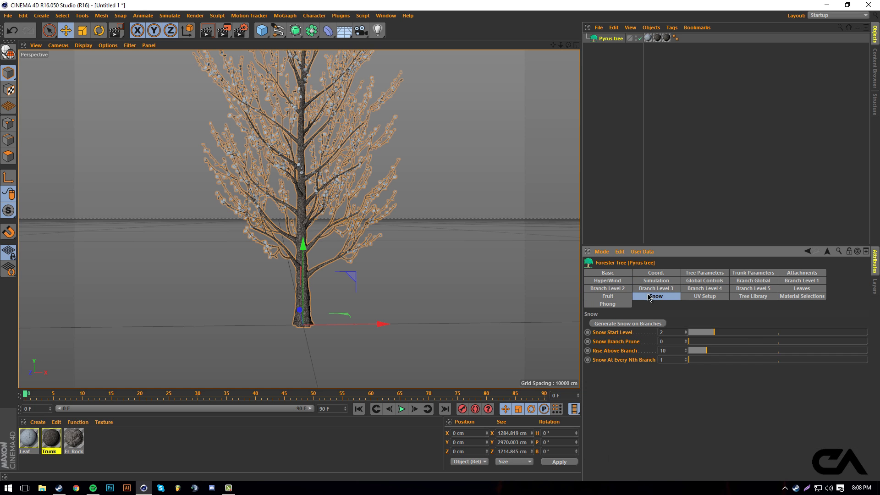
{"action": "left_click", "coordinate": [713, 288]}
{"action": "left_click", "coordinate": [756, 281]}
{"action": "left_click", "coordinate": [798, 274]}
{"action": "left_click", "coordinate": [742, 274]}
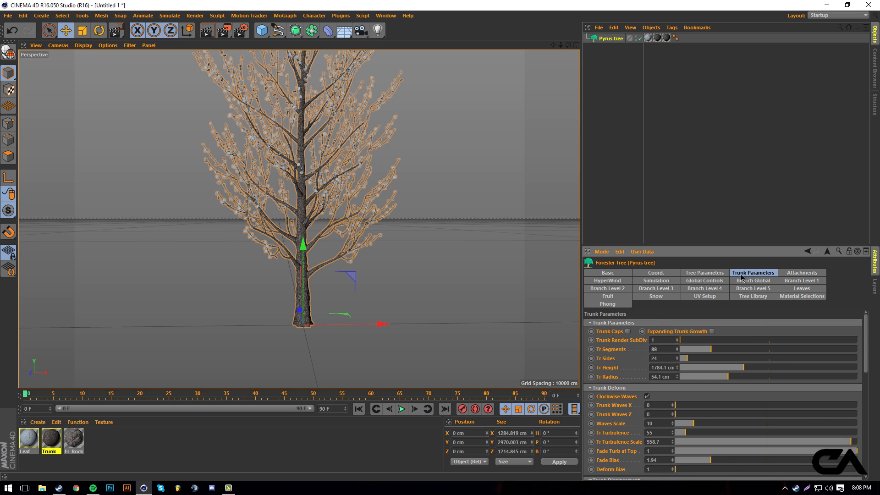
{"action": "left_click", "coordinate": [704, 274]}
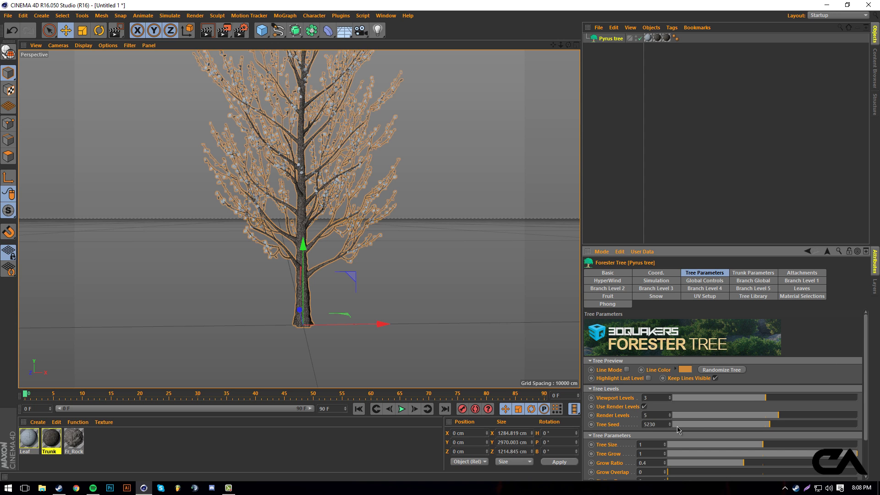
Step: Set the Pyrus tree's Viewport Levels and Render Levels to 4 and its Tree Seed to 1863
{"action": "left_click_drag", "start_coordinate": [678, 430], "coordinate": [820, 400]}
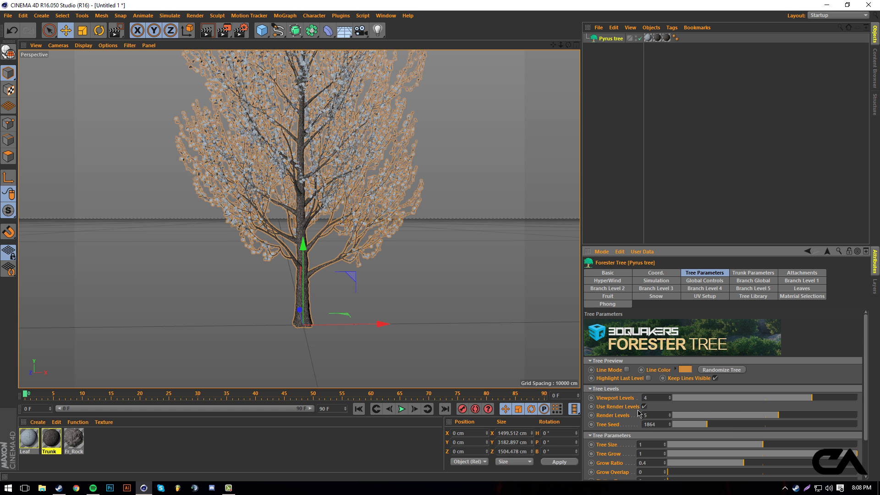
{"action": "key", "text": "ctrl+z"}
{"action": "scroll", "coordinate": [733, 422], "scroll_direction": "down", "scroll_amount": 2}
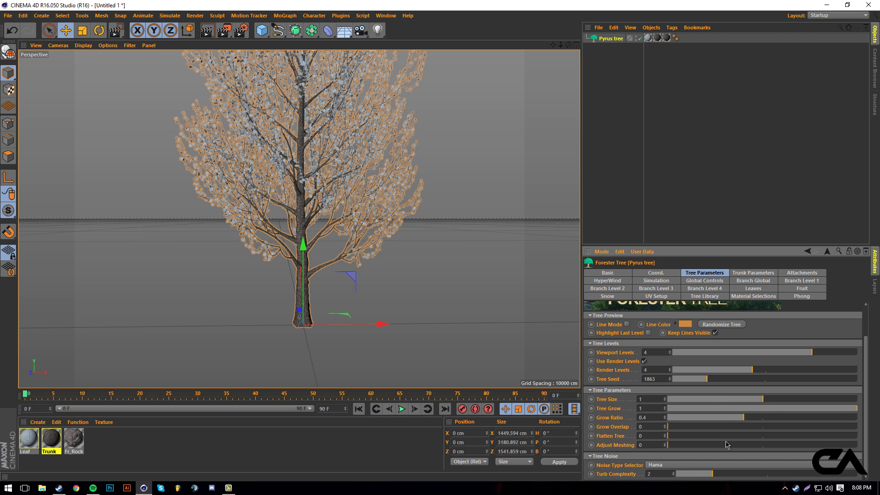
Step: Set the tree's Tree Grow to 0.68 and Tree Size to 0.33, and look at its basic properties
{"action": "left_click", "coordinate": [727, 408]}
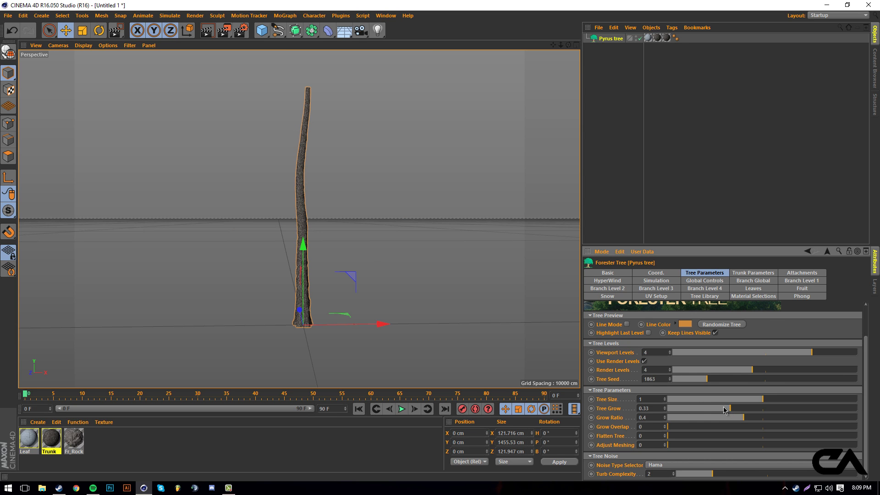
{"action": "left_click", "coordinate": [797, 408]}
{"action": "left_click_drag", "start_coordinate": [729, 399], "coordinate": [700, 400]}
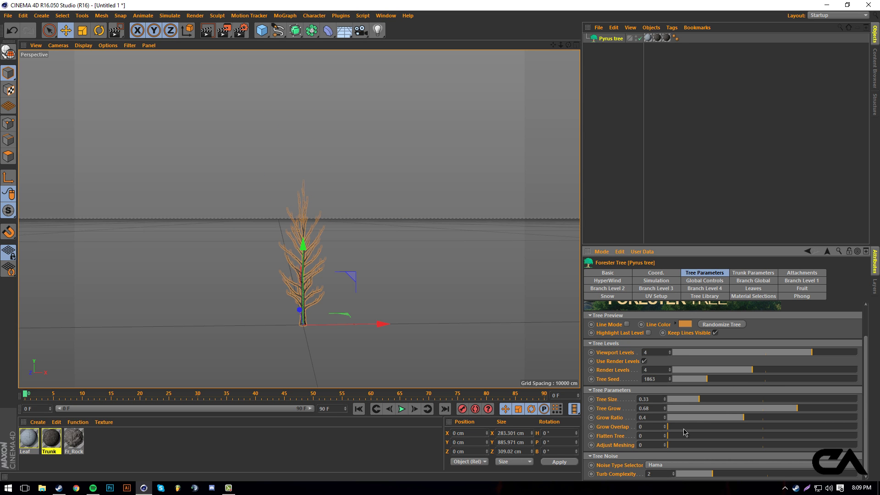
{"action": "left_click_drag", "start_coordinate": [684, 428], "coordinate": [703, 434]}
{"action": "left_click", "coordinate": [657, 298]}
{"action": "left_click", "coordinate": [613, 273]}
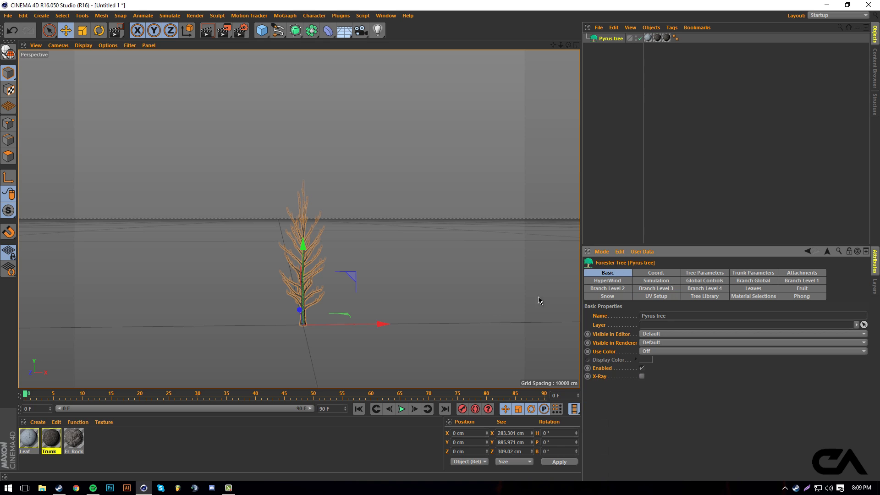
Step: Delete the Pyrus tree from the scene
{"action": "left_click", "coordinate": [407, 309]}
{"action": "left_click", "coordinate": [313, 265]}
{"action": "key", "text": "Delete"}
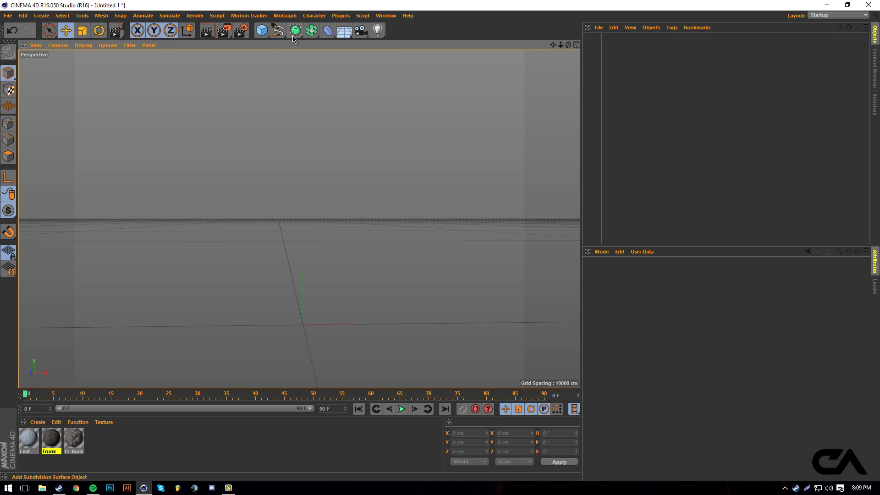
Step: Add a Forester MultiFlora object and raise it to about 218 cm on the Y axis
{"action": "left_click", "coordinate": [340, 15]}
{"action": "mouse_move", "coordinate": [356, 59]}
{"action": "mouse_move", "coordinate": [366, 44]}
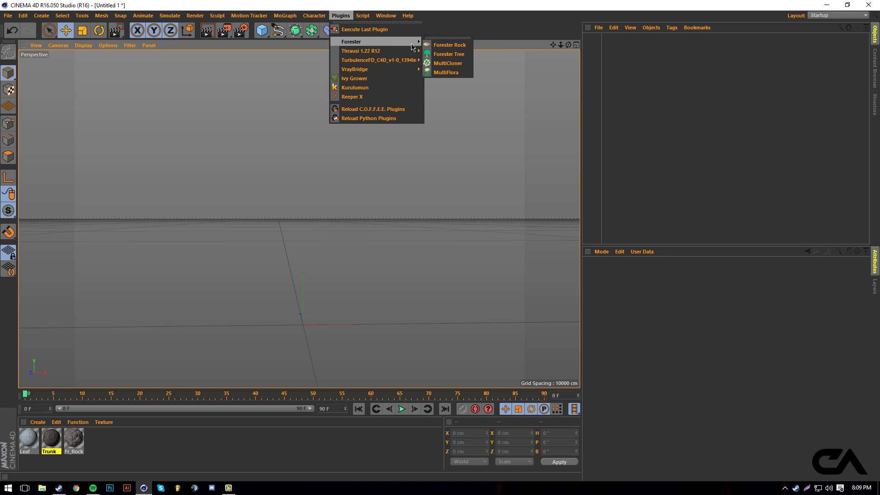
{"action": "left_click", "coordinate": [443, 73]}
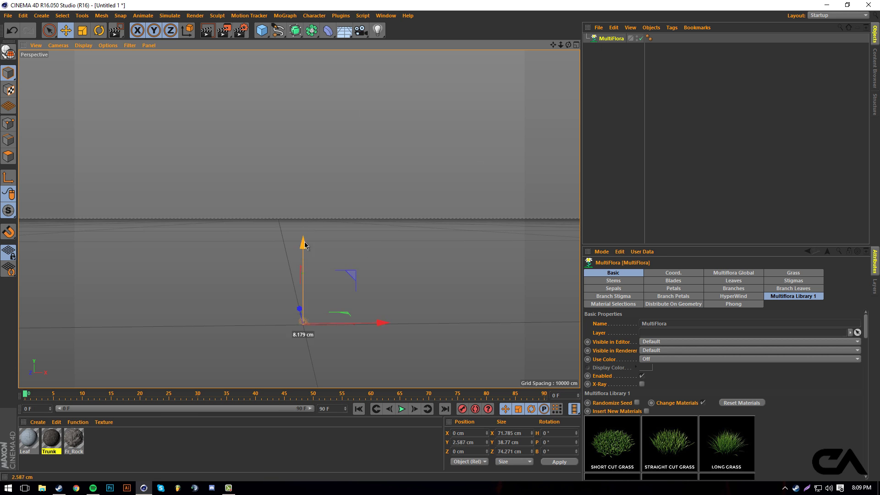
{"action": "left_click_drag", "start_coordinate": [305, 241], "coordinate": [304, 206]}
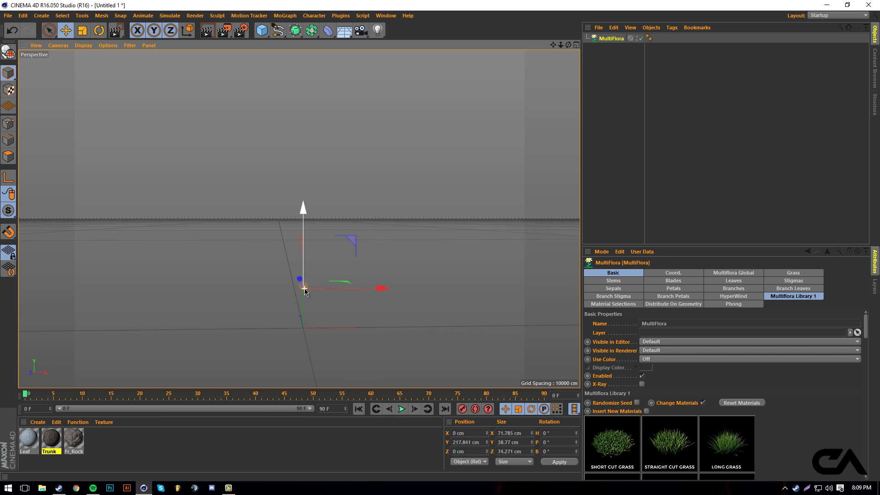
Step: Try to scale up the MultiFlora object uniformly in the perspective view
{"action": "left_click", "coordinate": [83, 30]}
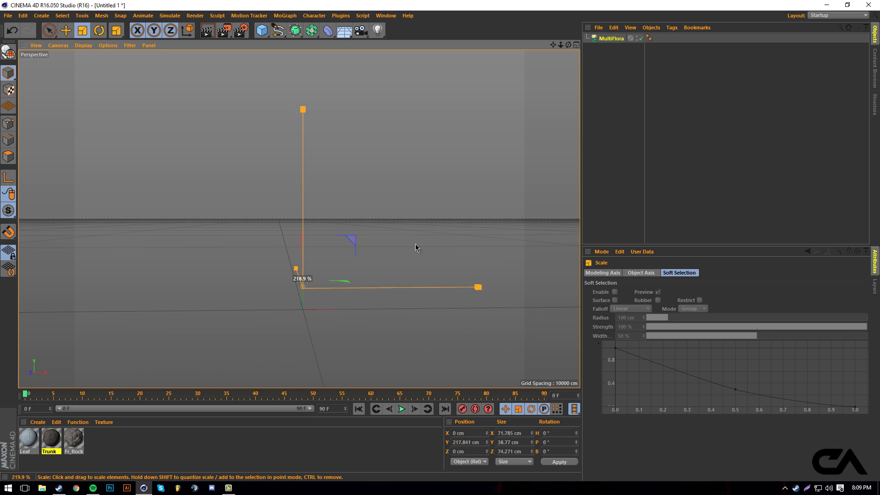
{"action": "left_click", "coordinate": [231, 140]}
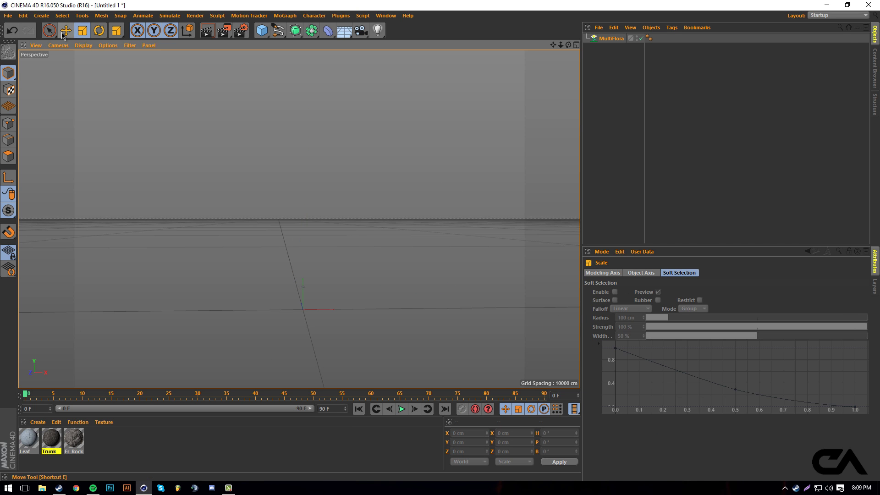
{"action": "left_click", "coordinate": [49, 31]}
Step: Reselect the MultiFlora object and try the Roses Yellow and Roses Red presets from its library
{"action": "left_click", "coordinate": [611, 39]}
{"action": "scroll", "coordinate": [293, 326], "scroll_direction": "up", "scroll_amount": 2}
{"action": "scroll", "coordinate": [314, 255], "scroll_direction": "up", "scroll_amount": 3}
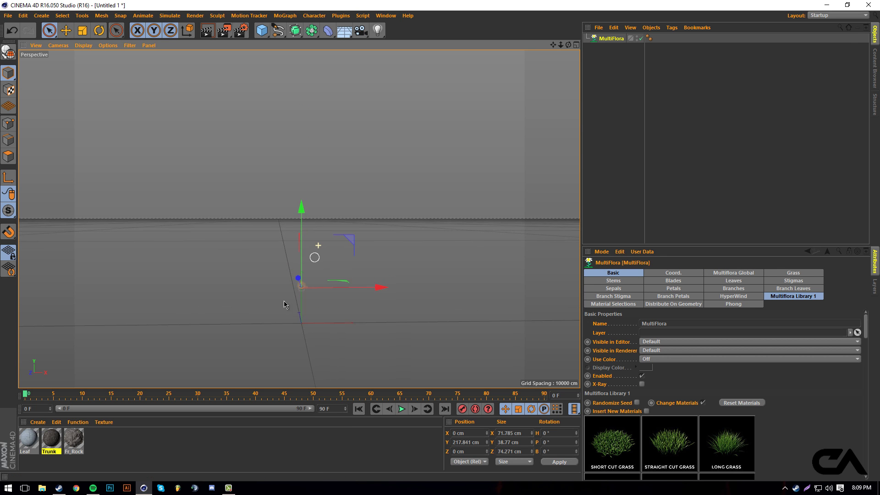
{"action": "scroll", "coordinate": [286, 304], "scroll_direction": "up", "scroll_amount": 3}
{"action": "scroll", "coordinate": [310, 281], "scroll_direction": "up", "scroll_amount": 5}
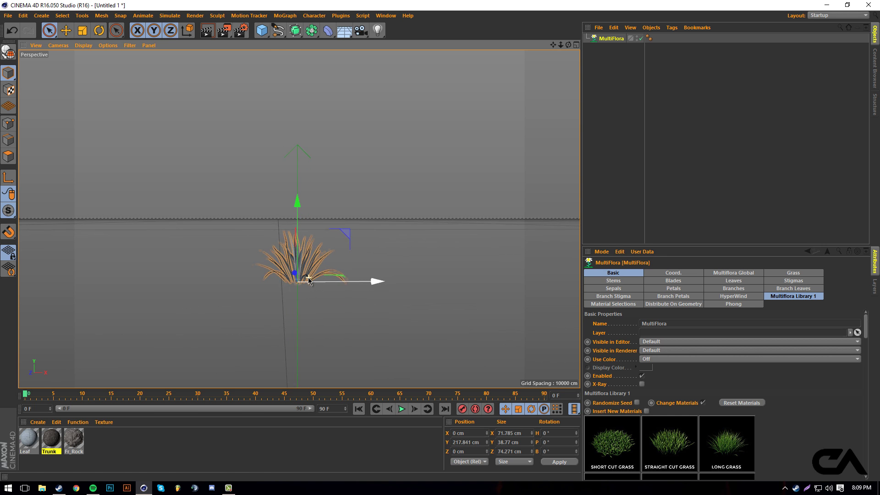
{"action": "left_click_drag", "start_coordinate": [569, 45], "coordinate": [441, 241]}
{"action": "scroll", "coordinate": [709, 443], "scroll_direction": "down", "scroll_amount": 8}
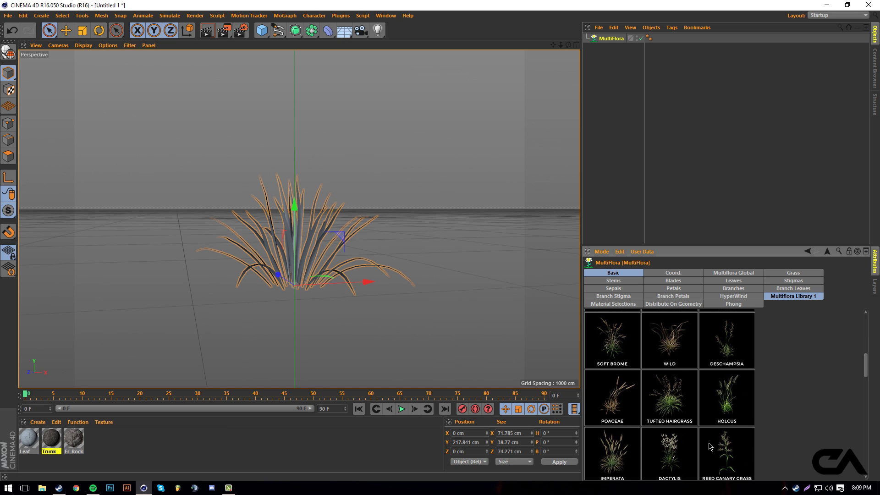
{"action": "scroll", "coordinate": [709, 447], "scroll_direction": "down", "scroll_amount": 10}
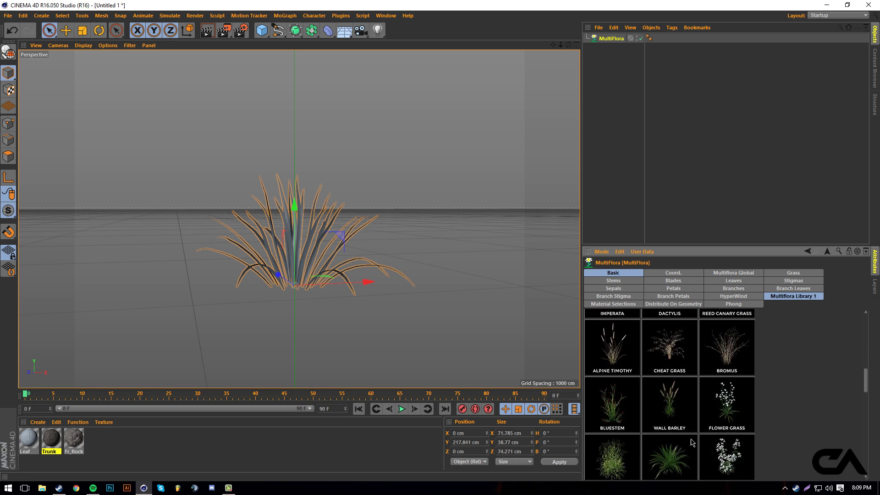
{"action": "scroll", "coordinate": [687, 437], "scroll_direction": "down", "scroll_amount": 3}
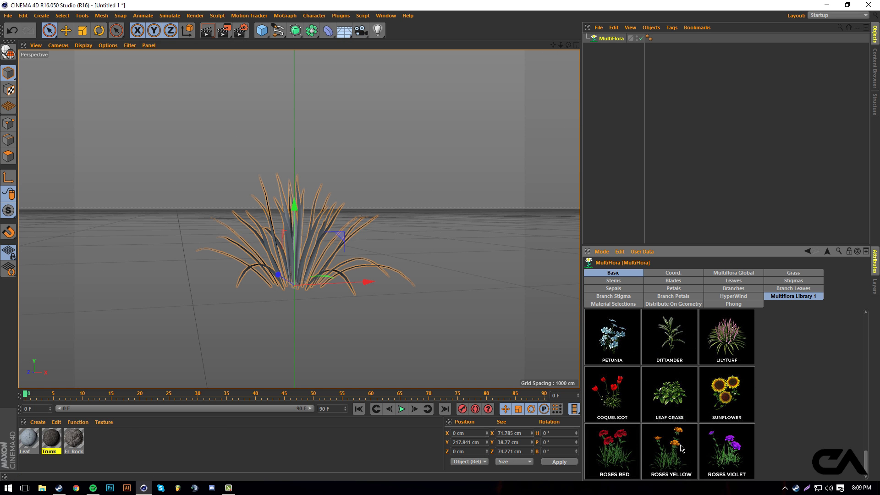
{"action": "left_click", "coordinate": [678, 449]}
{"action": "left_click", "coordinate": [612, 449]}
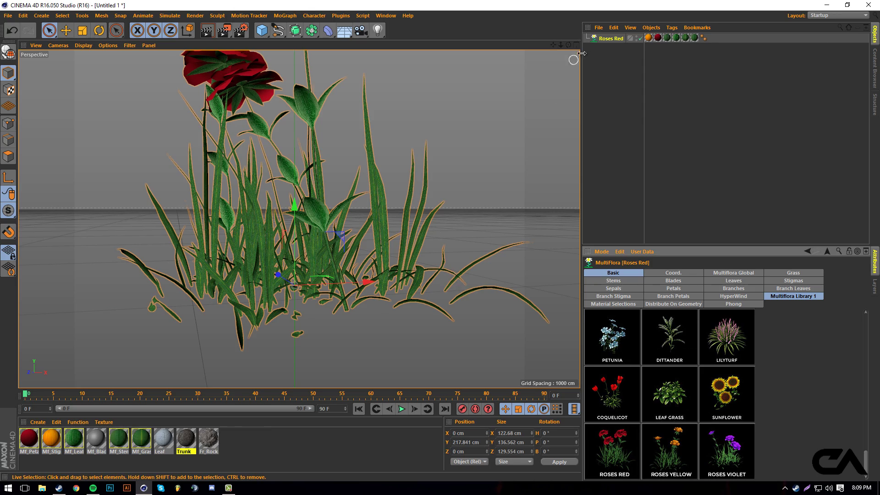
Step: Inspect the red roses from another angle and try the Coquelicot and Sunflower presets
{"action": "left_click_drag", "start_coordinate": [552, 45], "coordinate": [441, 242]}
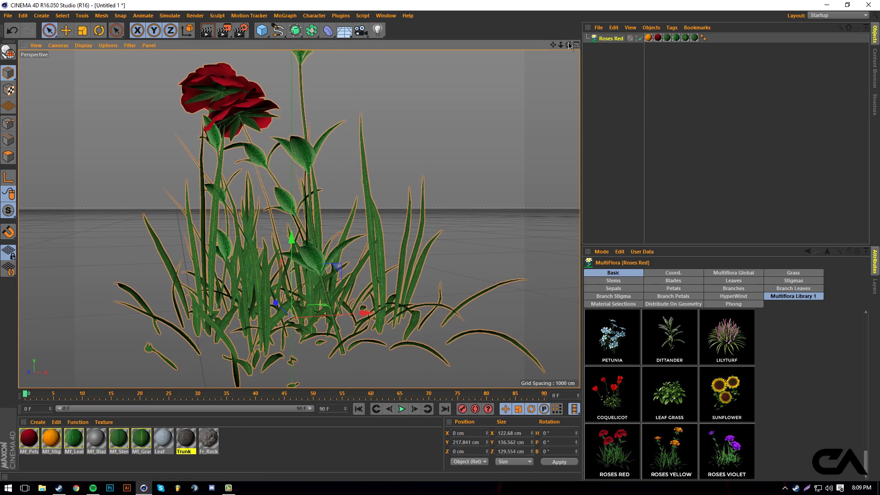
{"action": "left_click_drag", "start_coordinate": [568, 45], "coordinate": [440, 242]}
{"action": "left_click_drag", "start_coordinate": [552, 45], "coordinate": [440, 241]}
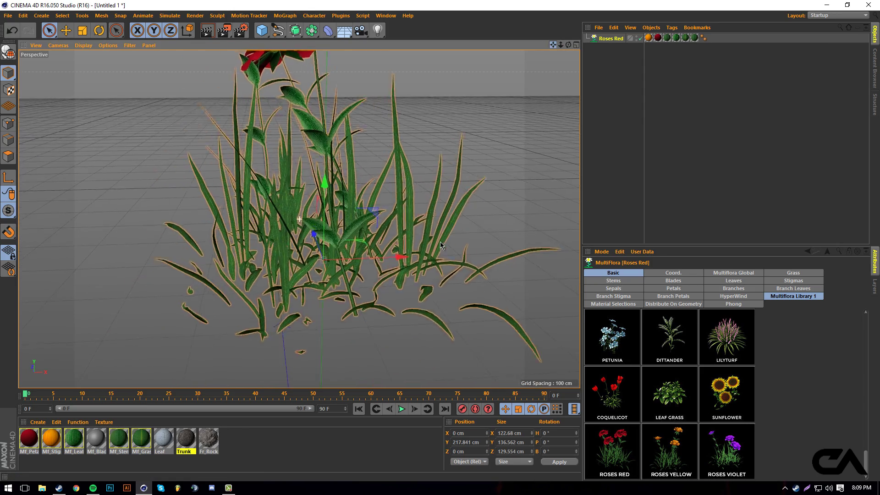
{"action": "left_click", "coordinate": [612, 394]}
{"action": "left_click", "coordinate": [726, 394]}
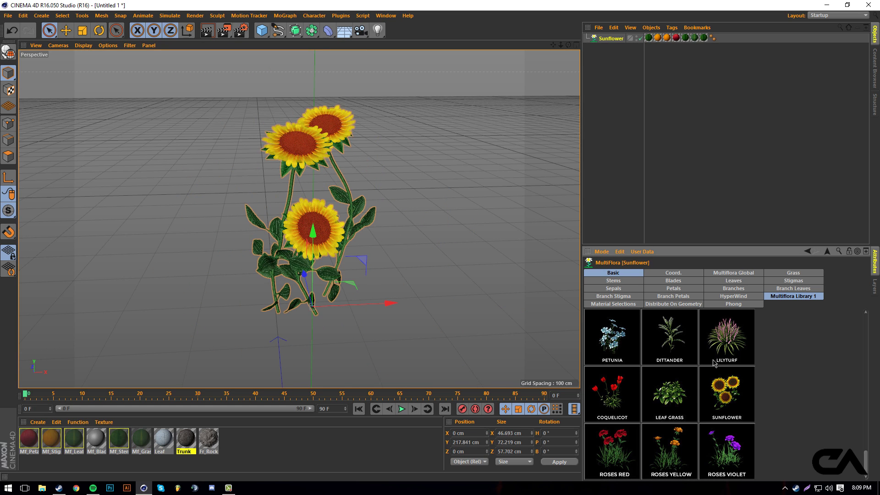
Step: Try further flower presets from the MultiFlora library, including Pisacan and Prairie Blue
{"action": "left_click", "coordinate": [713, 362]}
{"action": "scroll", "coordinate": [714, 363], "scroll_direction": "up", "scroll_amount": 3}
{"action": "left_click", "coordinate": [719, 360]}
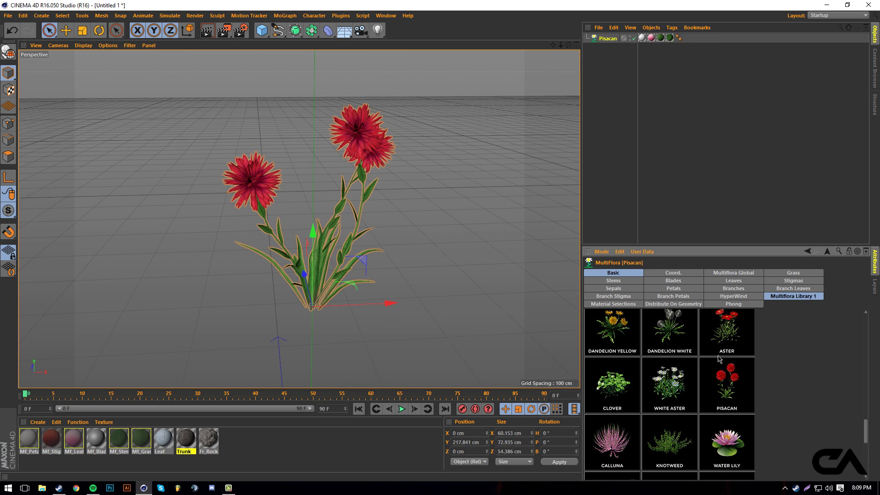
{"action": "left_click", "coordinate": [718, 356]}
{"action": "scroll", "coordinate": [718, 357], "scroll_direction": "down", "scroll_amount": 3}
{"action": "left_click", "coordinate": [718, 356]}
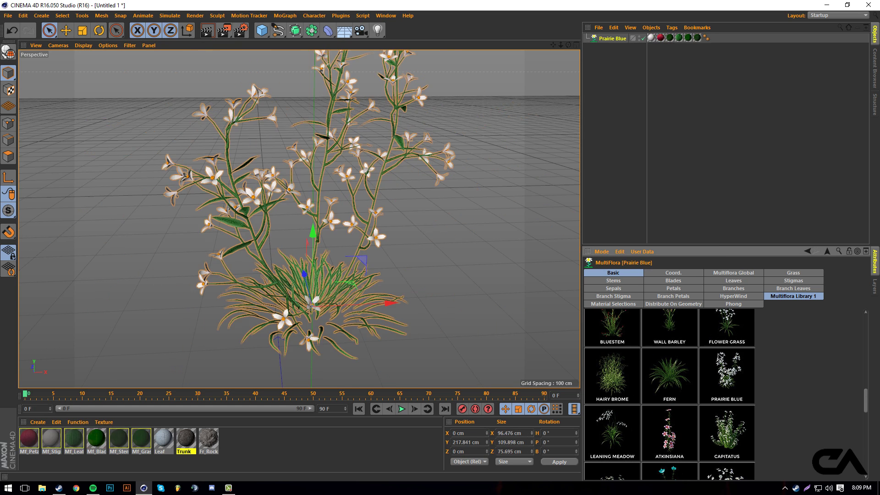
Step: Try grass presets from the MultiFlora library, including Poaceae, Imperata and Holcus
{"action": "left_click", "coordinate": [724, 327]}
{"action": "scroll", "coordinate": [724, 334], "scroll_direction": "down", "scroll_amount": 3}
{"action": "left_click", "coordinate": [618, 420]}
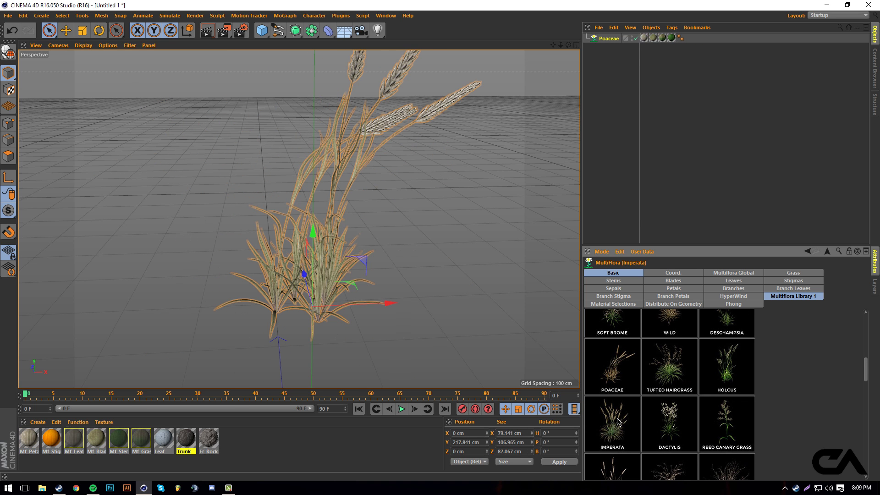
{"action": "left_click", "coordinate": [722, 366]}
{"action": "scroll", "coordinate": [721, 391], "scroll_direction": "down", "scroll_amount": 3}
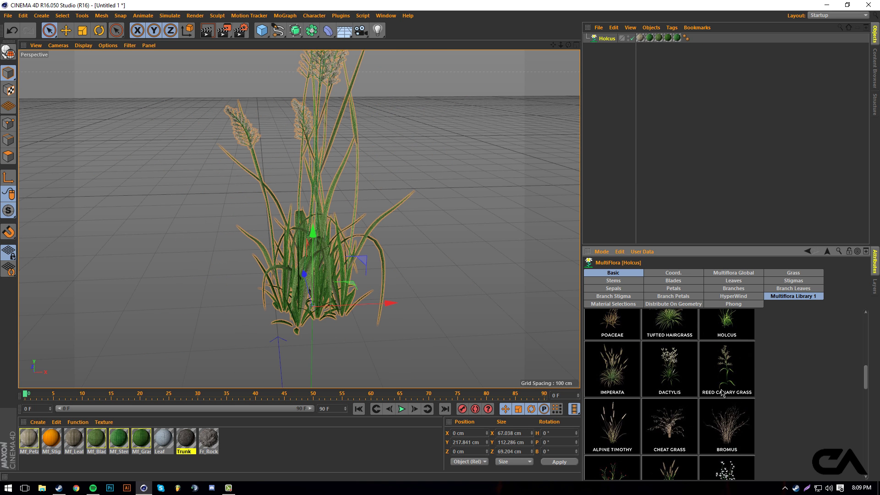
Step: Try the Aster preset and settle on the Pisacan preset for the plant
{"action": "scroll", "coordinate": [719, 397], "scroll_direction": "down", "scroll_amount": 5}
{"action": "left_click", "coordinate": [719, 435]}
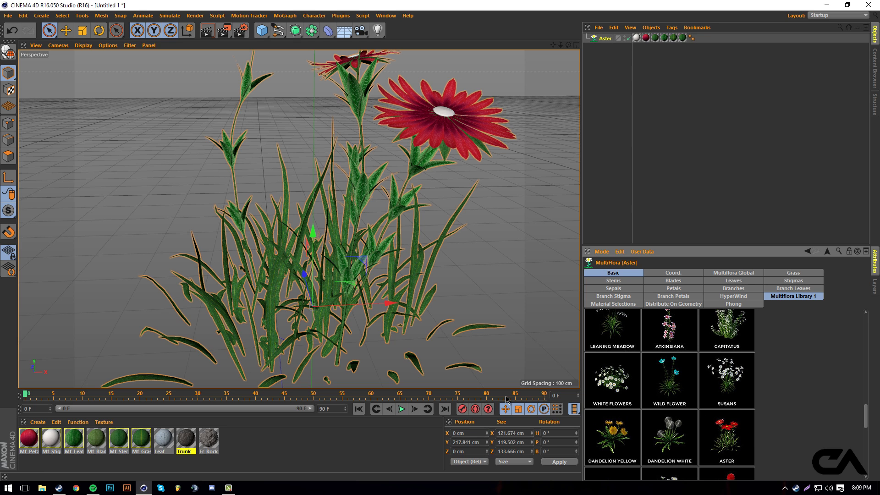
{"action": "scroll", "coordinate": [734, 439], "scroll_direction": "down", "scroll_amount": 3}
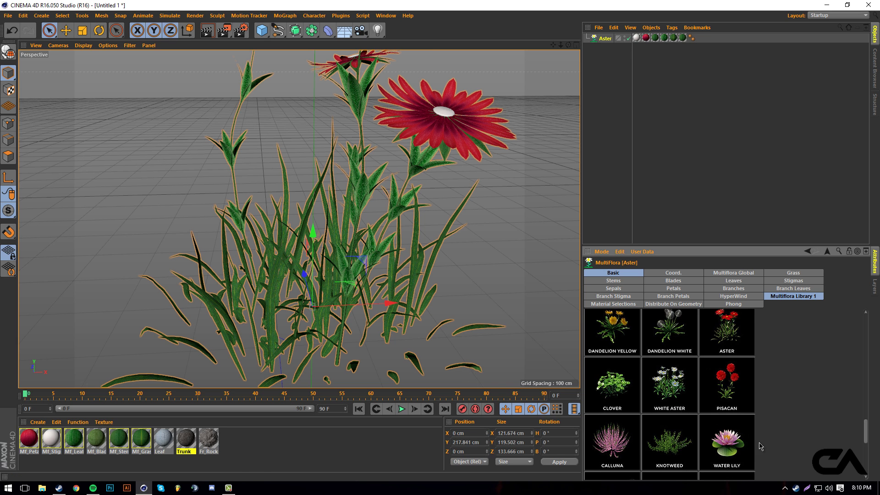
{"action": "left_click", "coordinate": [732, 391]}
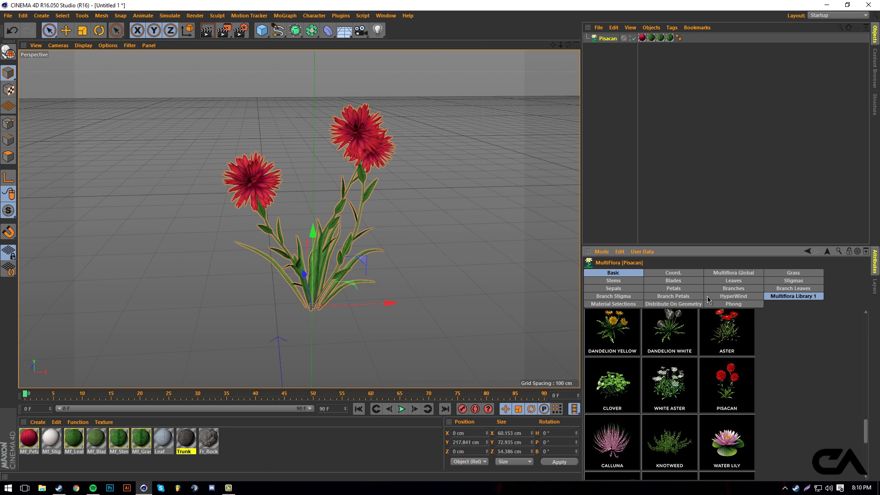
Step: Set the Pisacan plant's Leaf Swivel to 236.13 and its Petal Bend Ratio to 0.91
{"action": "left_click", "coordinate": [725, 295]}
{"action": "left_click", "coordinate": [733, 281]}
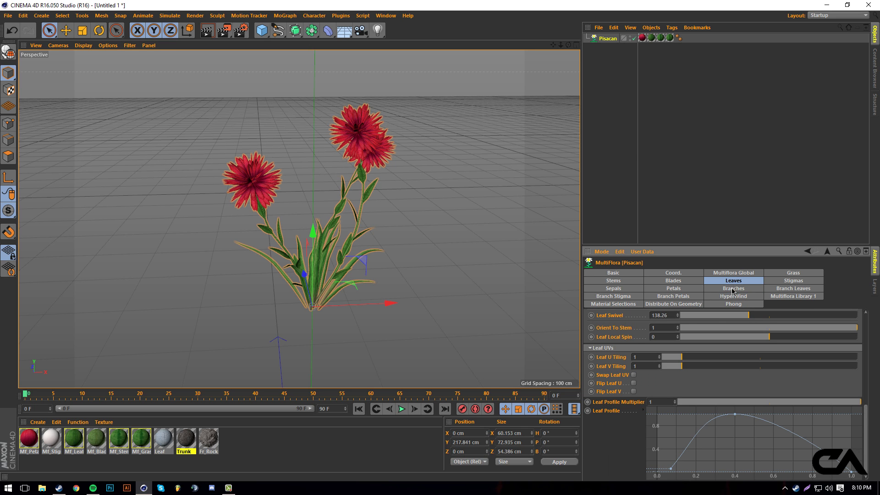
{"action": "left_click_drag", "start_coordinate": [746, 319], "coordinate": [796, 316]}
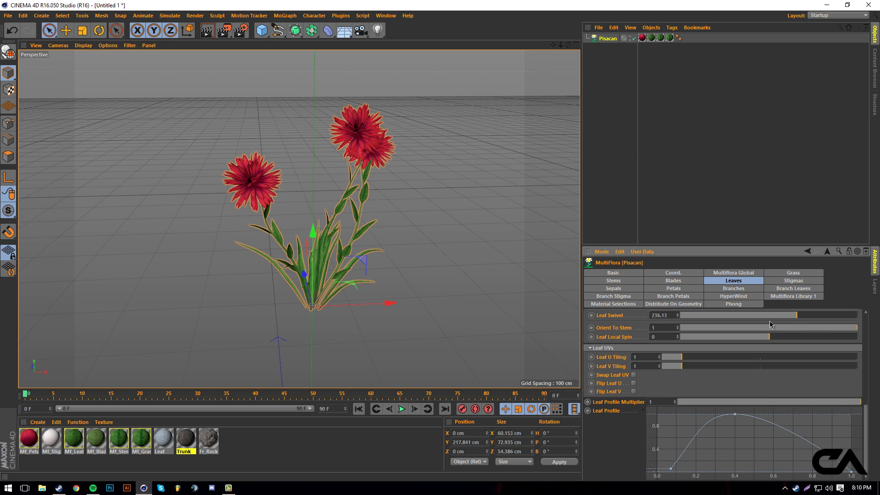
{"action": "left_click", "coordinate": [673, 288]}
{"action": "left_click_drag", "start_coordinate": [739, 316], "coordinate": [792, 317]}
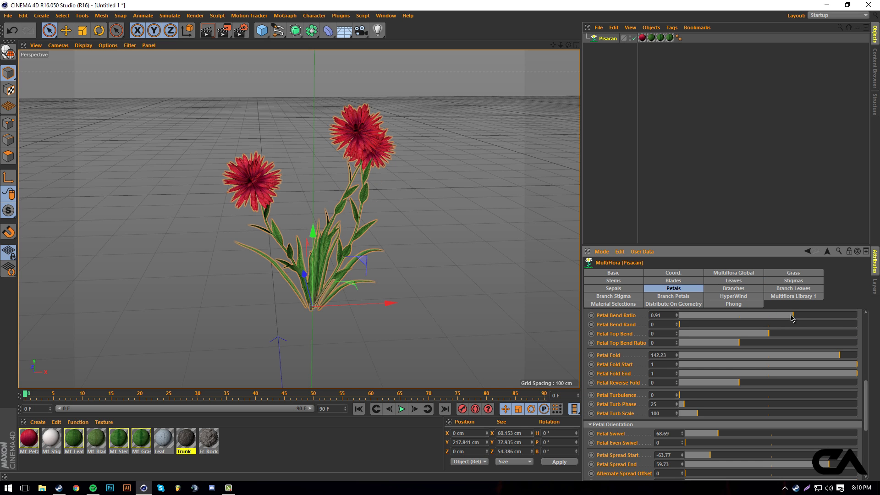
Step: Set the plant's Grass Bend to 360 and Grass Fold to 6.45, and render a preview of it in the perspective view
{"action": "left_click", "coordinate": [614, 288]}
{"action": "left_click_drag", "start_coordinate": [676, 313], "coordinate": [859, 330]}
{"action": "left_click", "coordinate": [788, 274]}
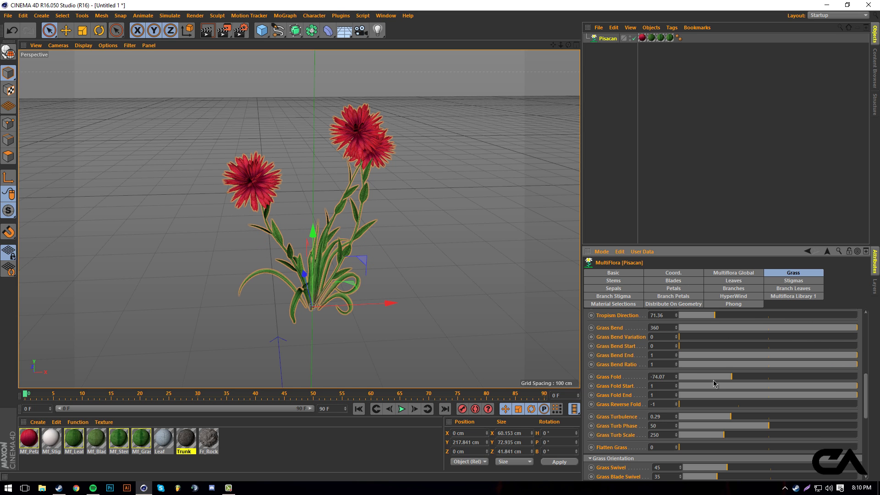
{"action": "left_click_drag", "start_coordinate": [732, 376], "coordinate": [772, 390]}
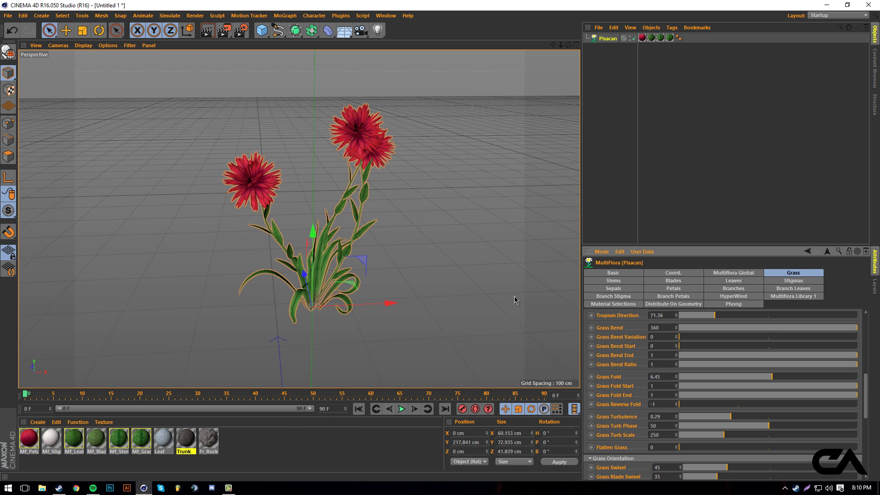
{"action": "key", "text": "ctrl+r"}
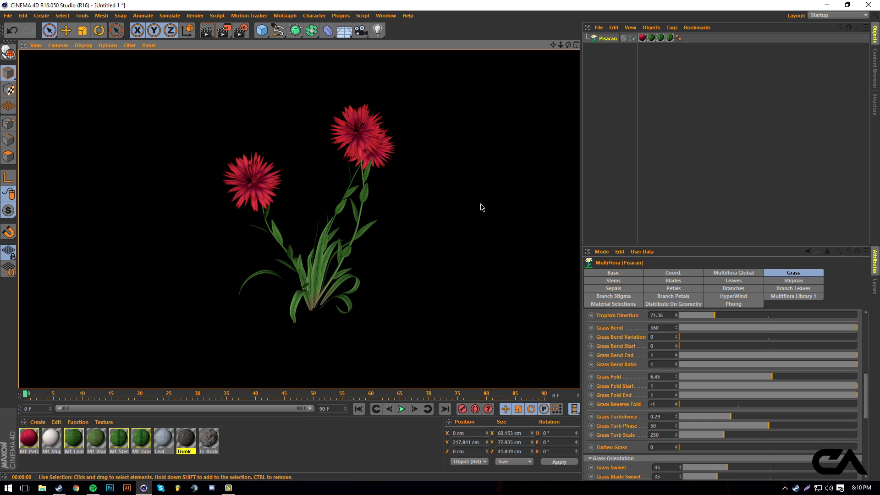
{"action": "left_click", "coordinate": [481, 207]}
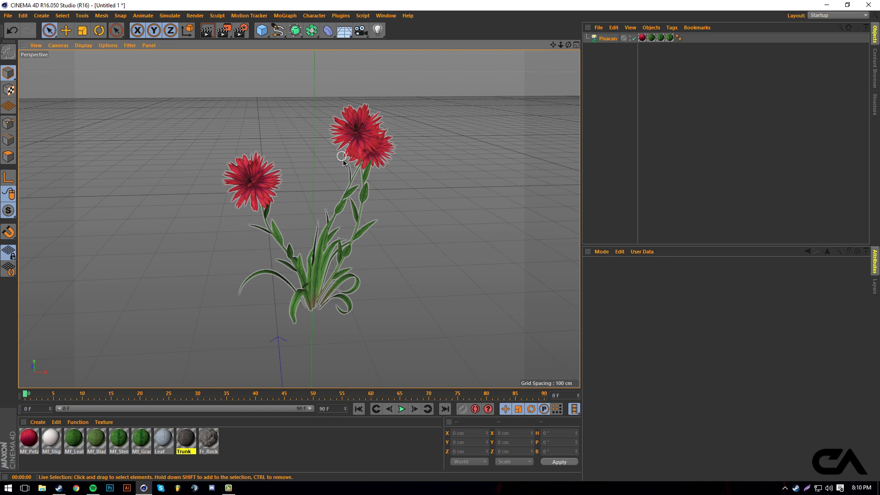
Step: Open the Mf_Petal material for editing and examine its Color channel settings
{"action": "double_click", "coordinate": [37, 443]}
{"action": "left_click_drag", "start_coordinate": [200, 65], "coordinate": [547, 80]}
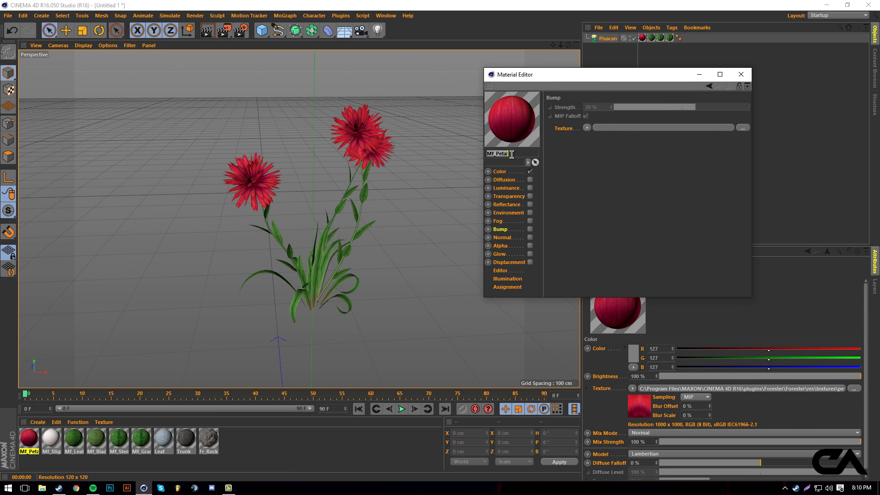
{"action": "left_click", "coordinate": [523, 171]}
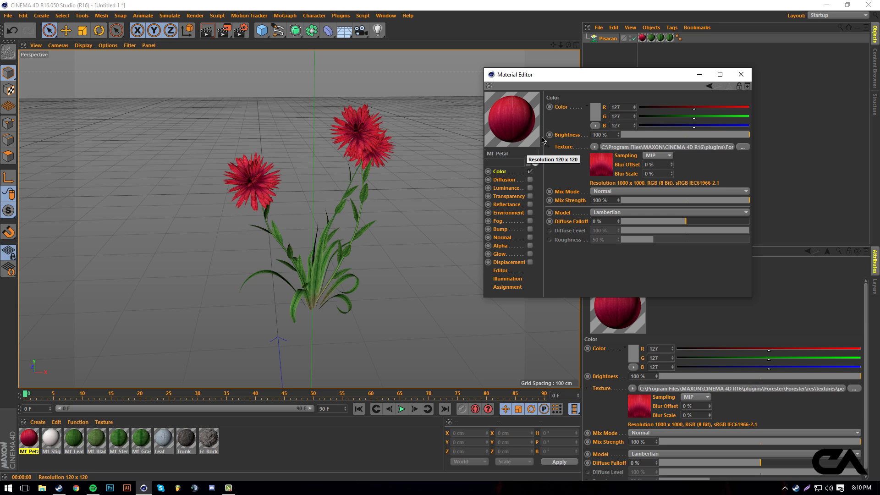
Step: Set the Mf_Petal material's colour to R 185 and G 215 and close the material editor
{"action": "left_click_drag", "start_coordinate": [694, 108], "coordinate": [729, 117]}
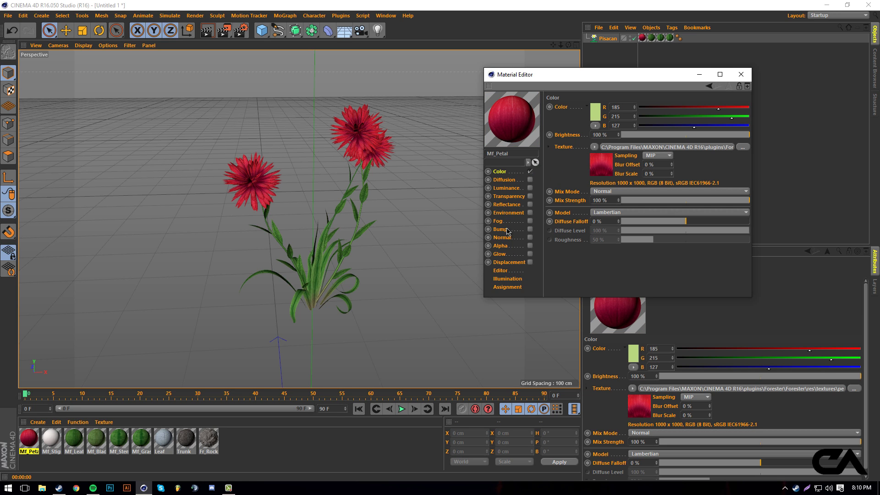
{"action": "left_click", "coordinate": [741, 75]}
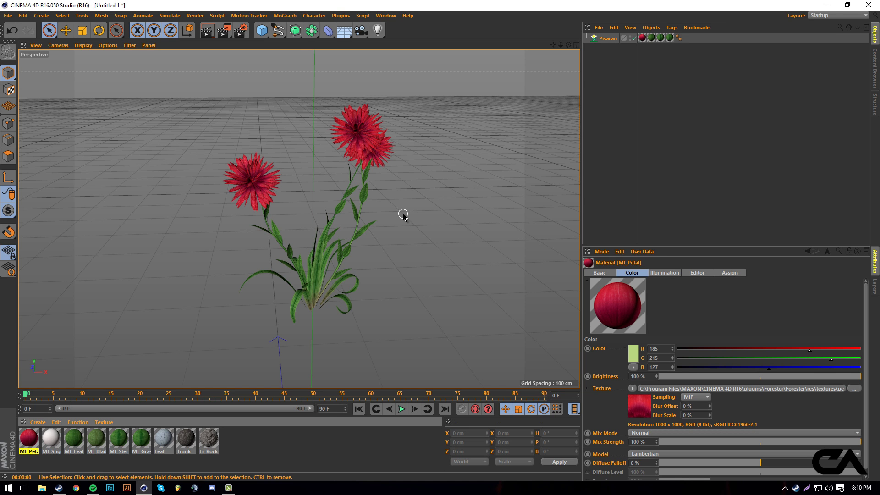
{"action": "left_click", "coordinate": [341, 16]}
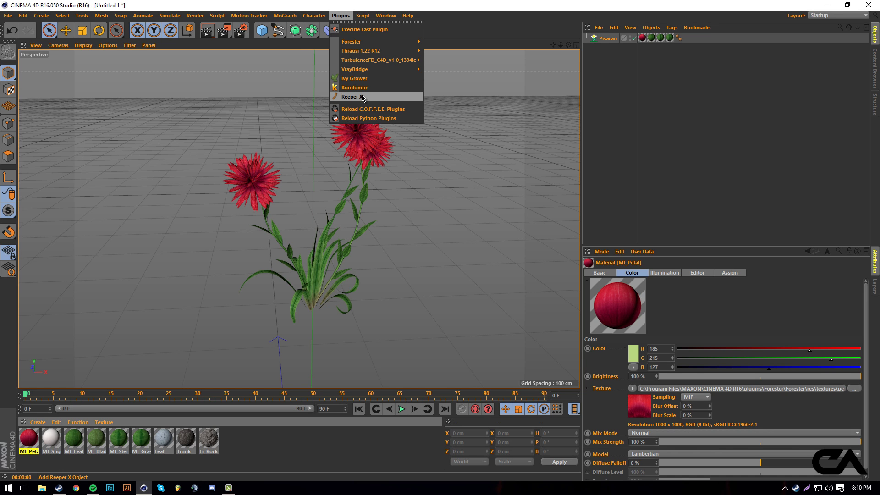
{"action": "left_click", "coordinate": [287, 133]}
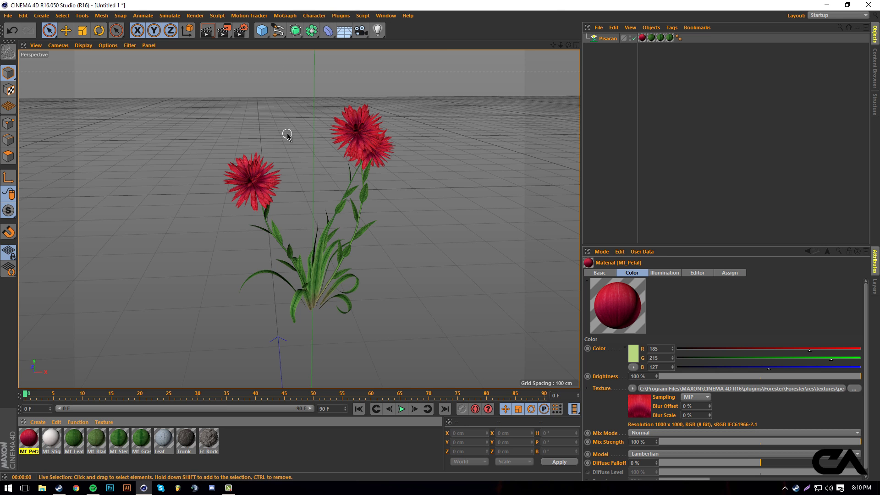
{"action": "left_click_drag", "start_coordinate": [567, 44], "coordinate": [439, 241]}
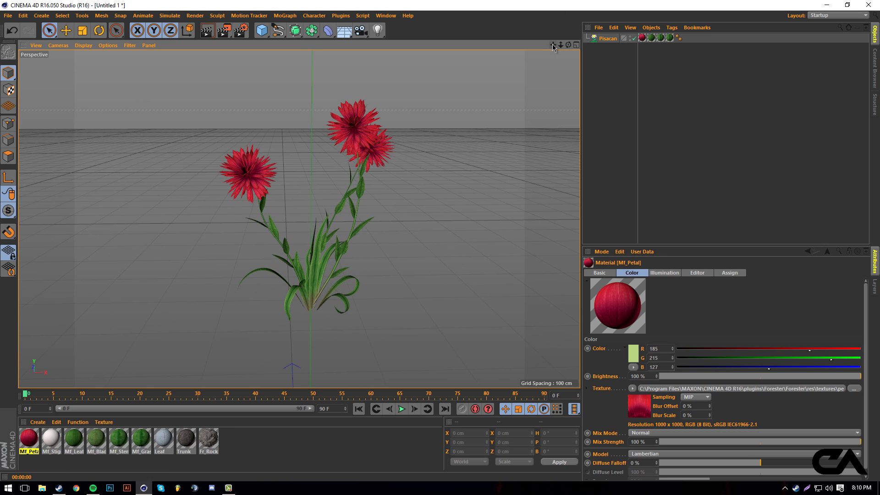
{"action": "left_click_drag", "start_coordinate": [553, 44], "coordinate": [553, 45]}
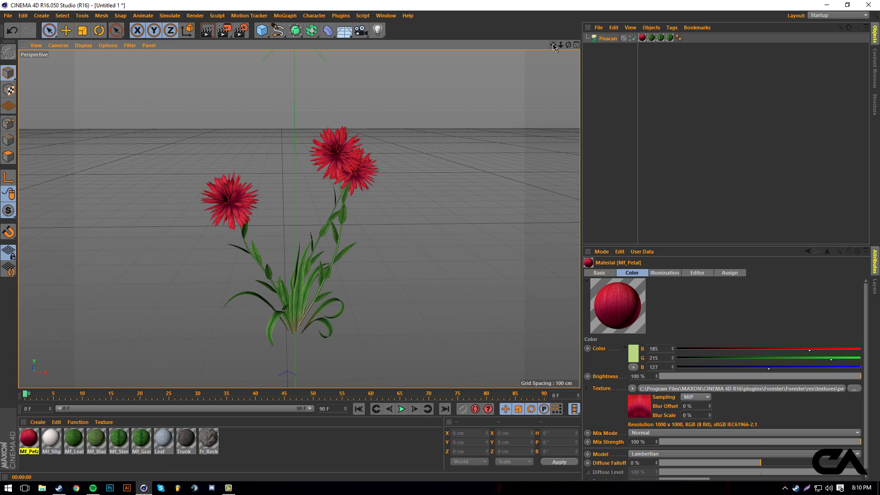